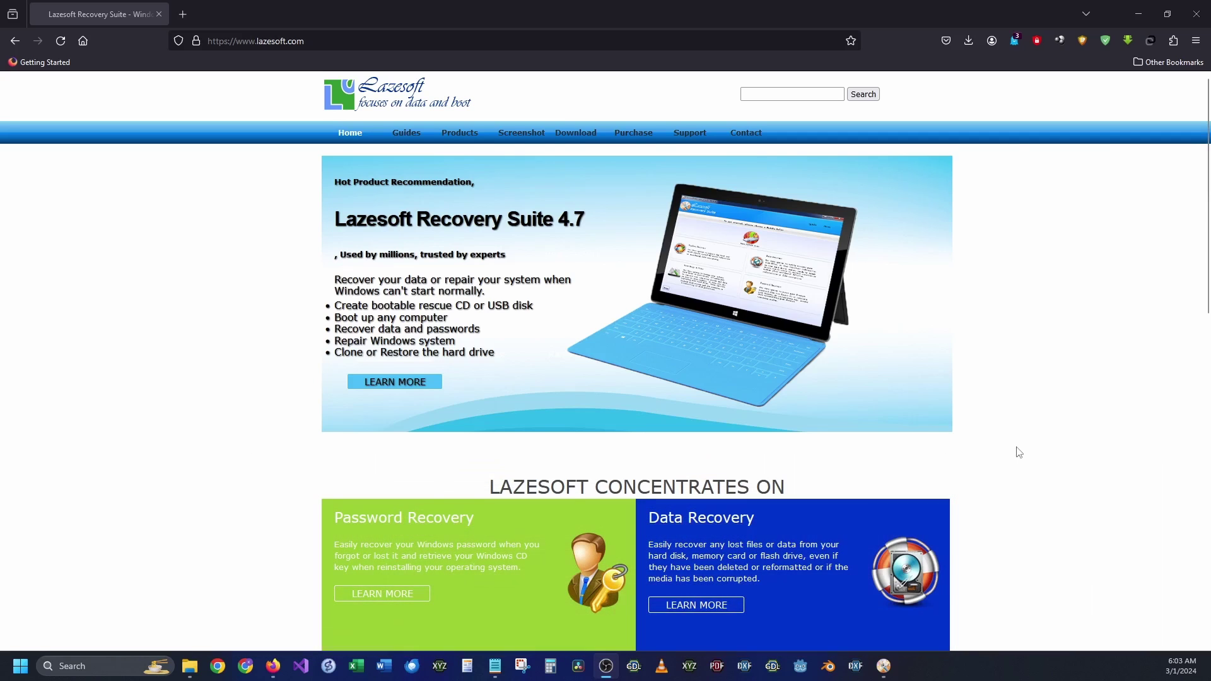
# Step: Scroll down the lazesoft.com homepage to look over its content
pyautogui.scroll(-1, 1017, 452)
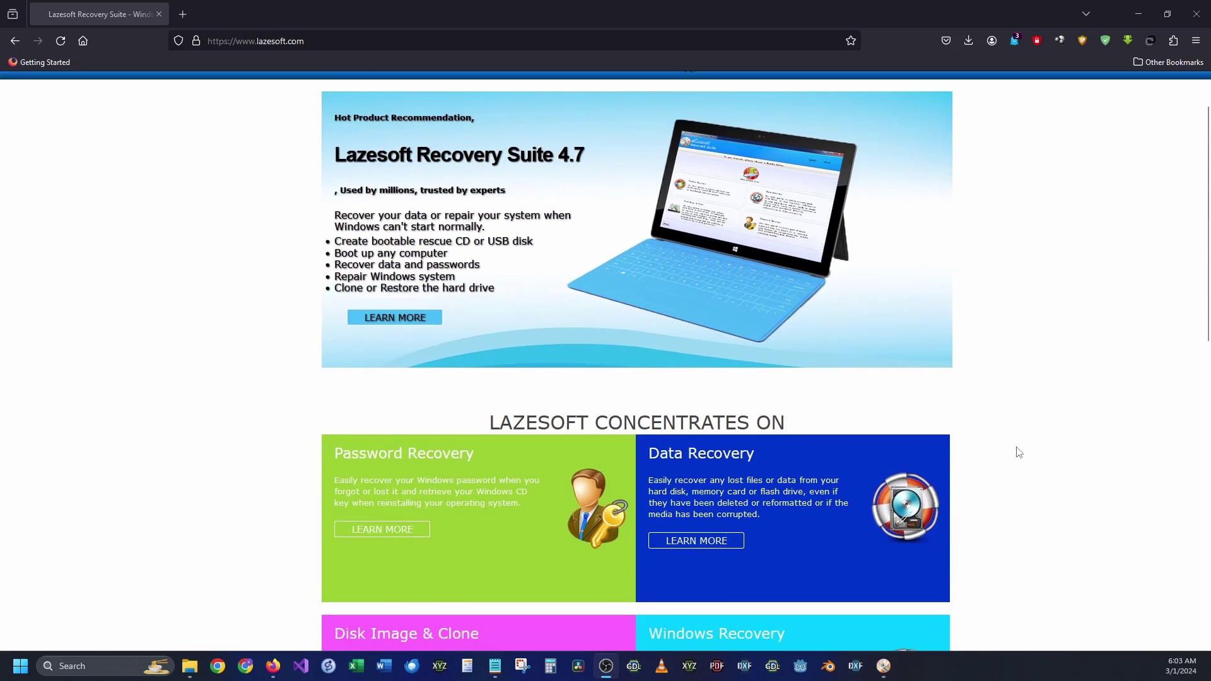
pyautogui.scroll(-1, 1019, 452)
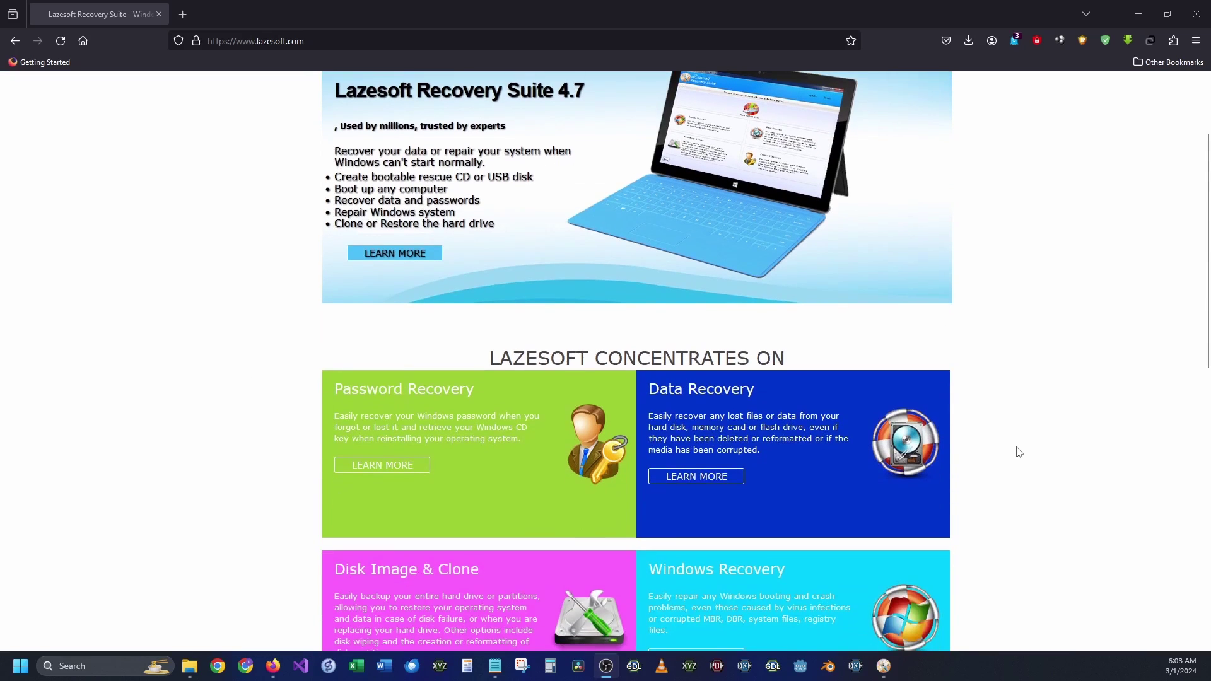
pyautogui.scroll(-5, 1017, 452)
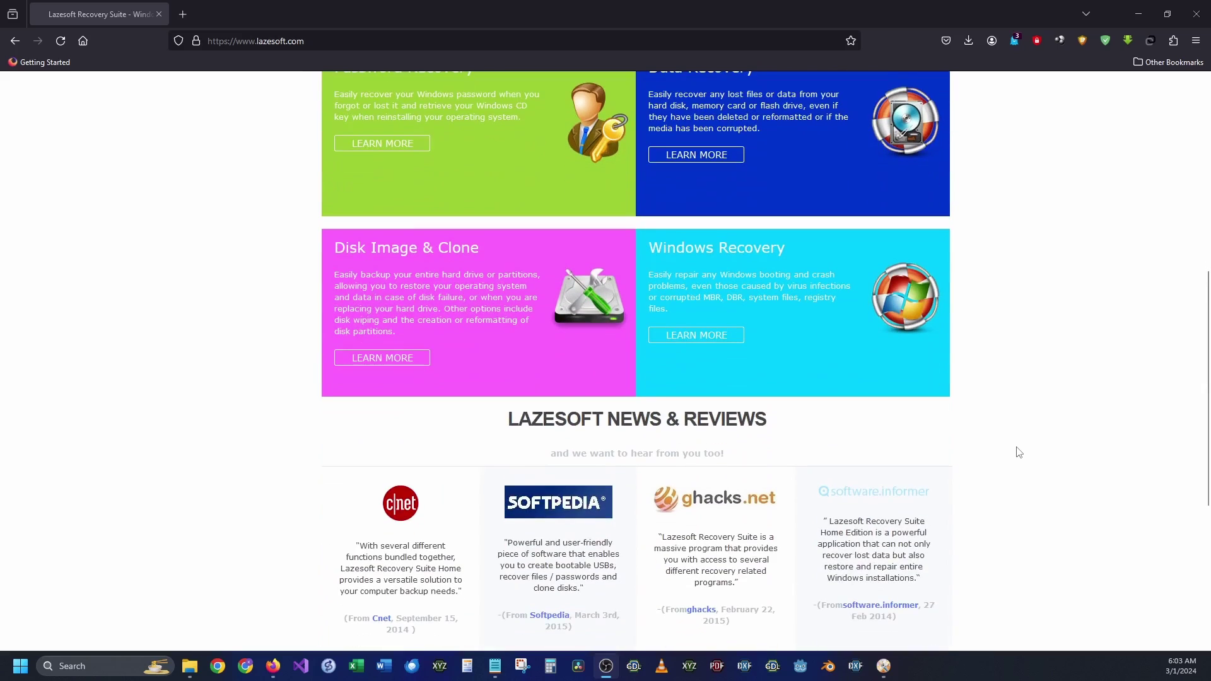
pyautogui.scroll(-5, 1017, 452)
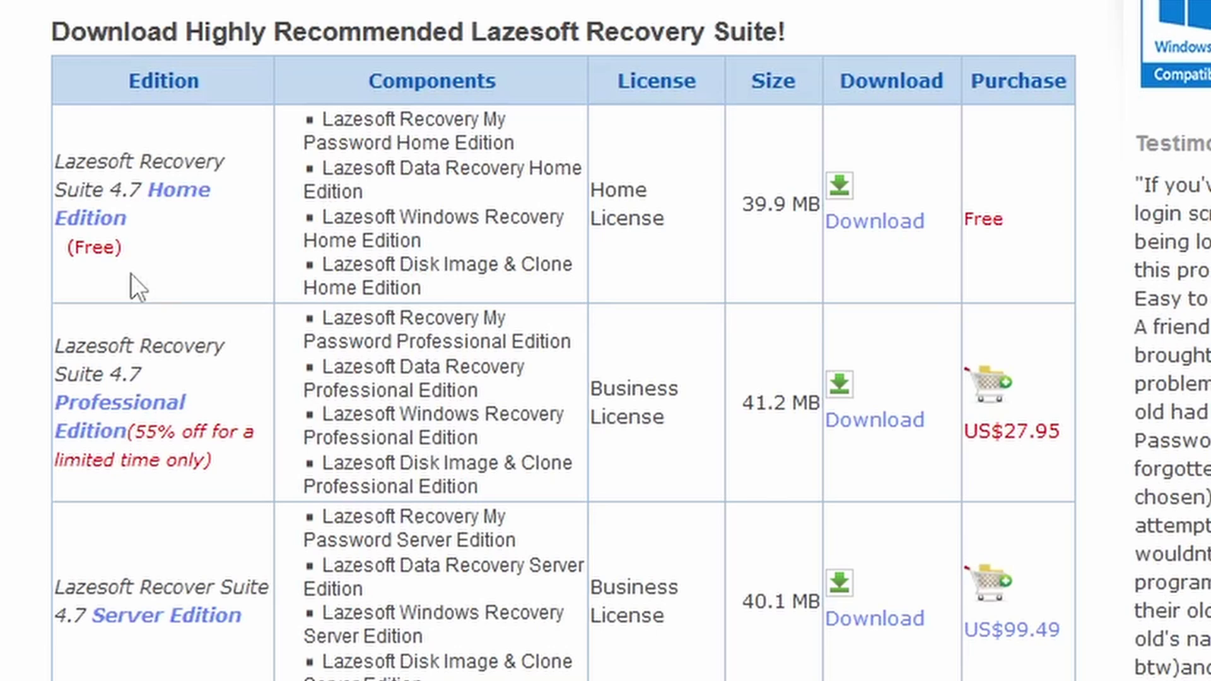
pyautogui.moveTo(130, 274); pyautogui.dragTo(47, 151)
pyautogui.click(176, 247)
pyautogui.moveTo(190, 464); pyautogui.dragTo(122, 346)
pyautogui.click(575, 344)
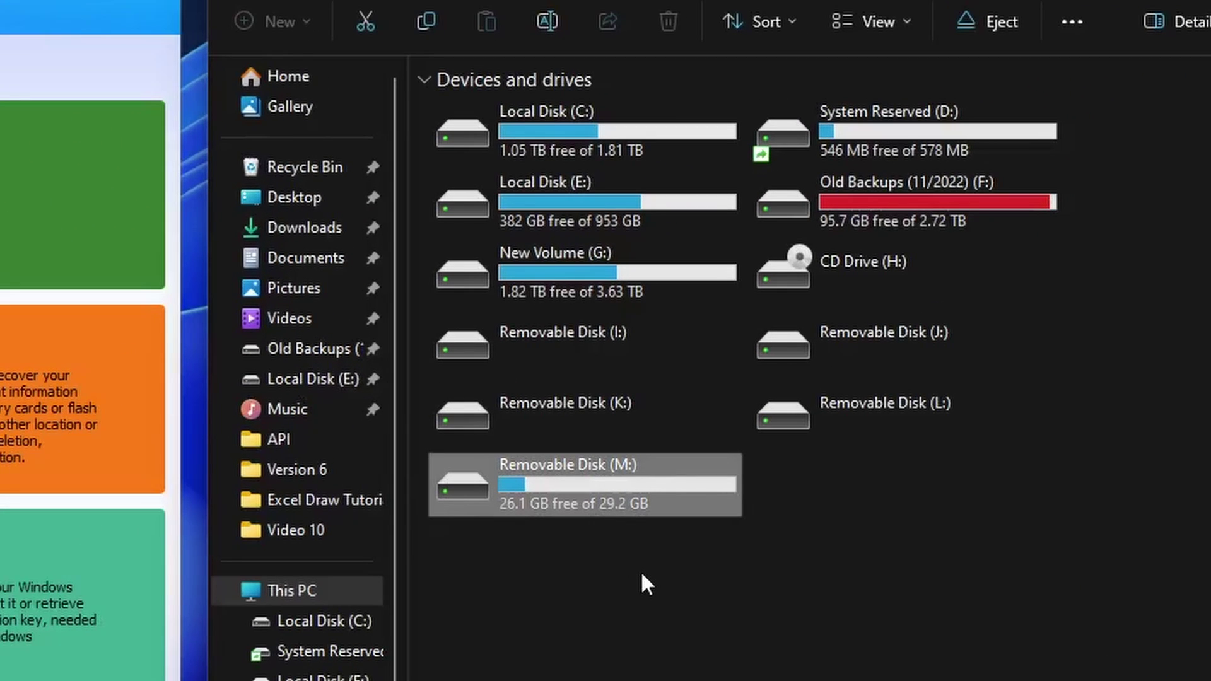
pyautogui.doubleClick(486, 499)
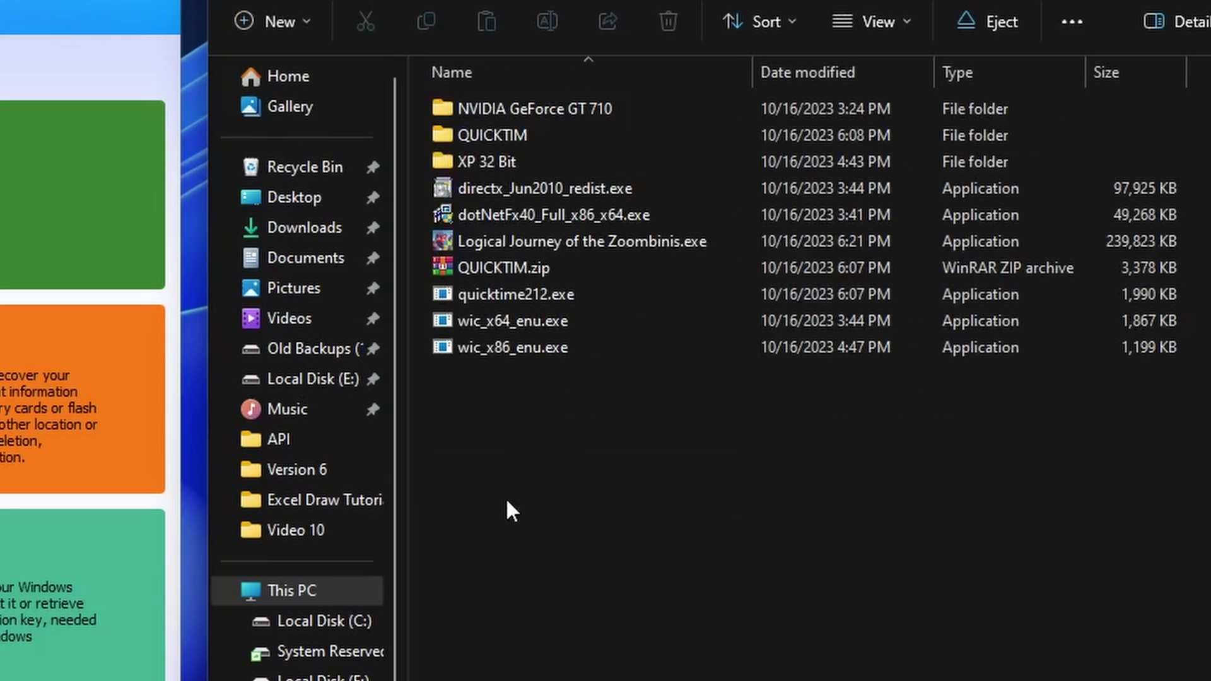
pyautogui.click(549, 108)
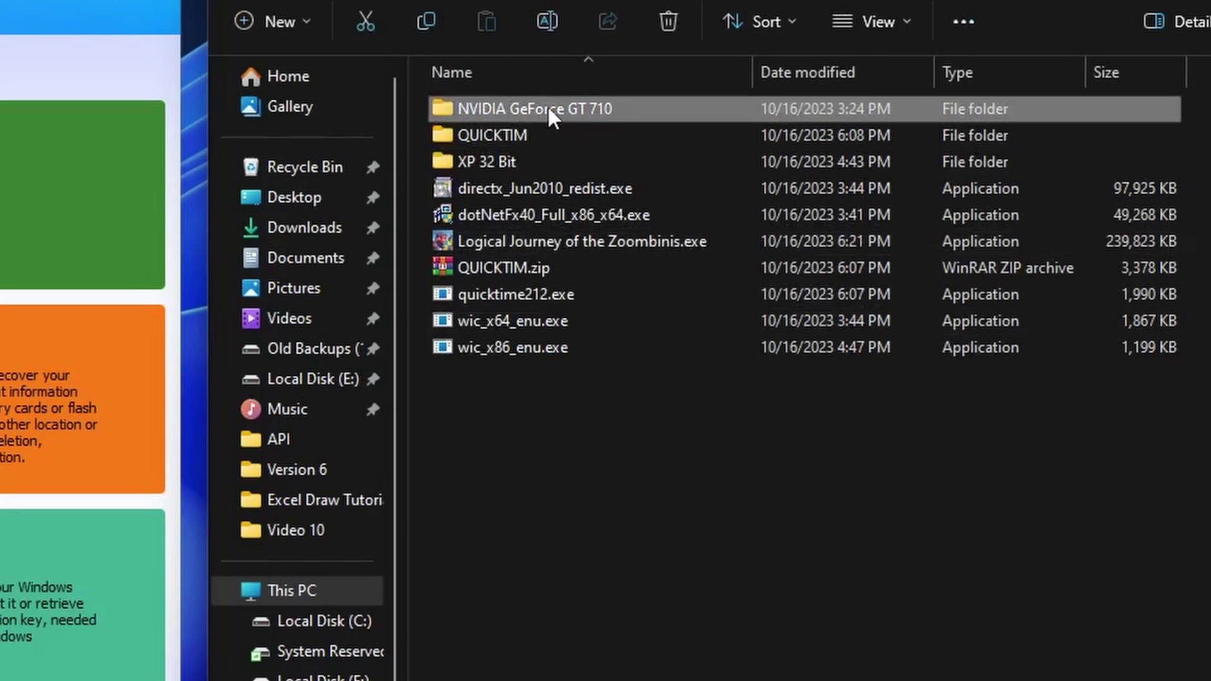
pyautogui.doubleClick(584, 109)
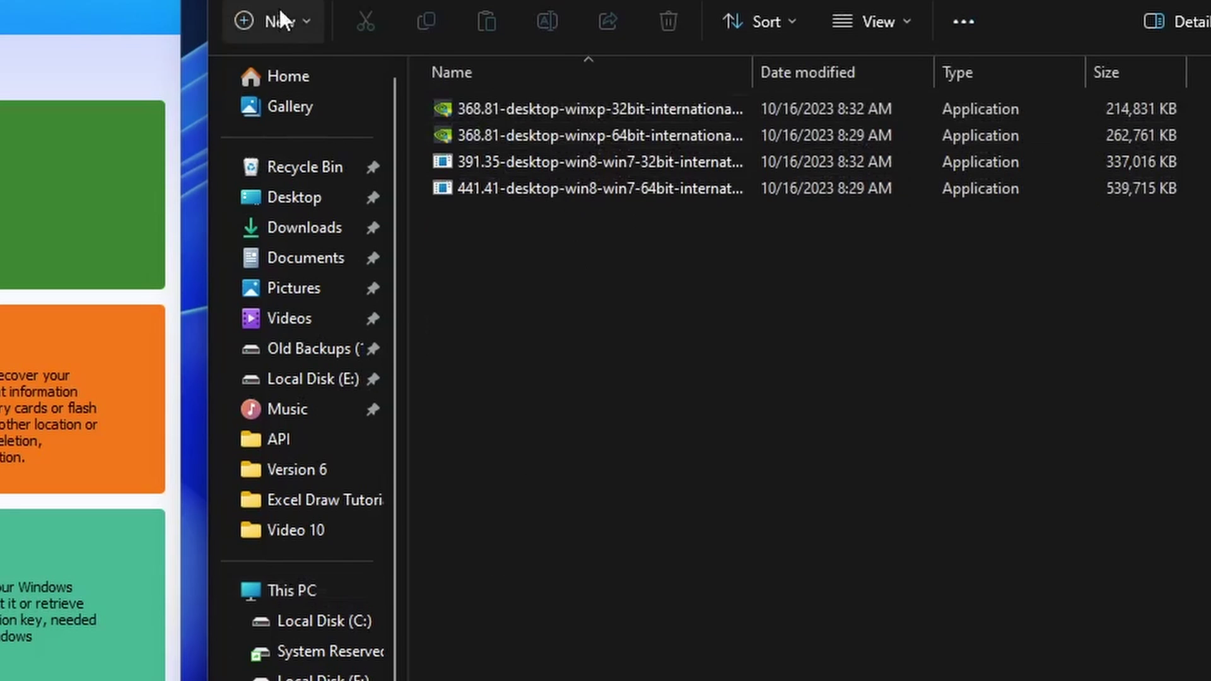
pyautogui.hotkey('alt', 'Left')
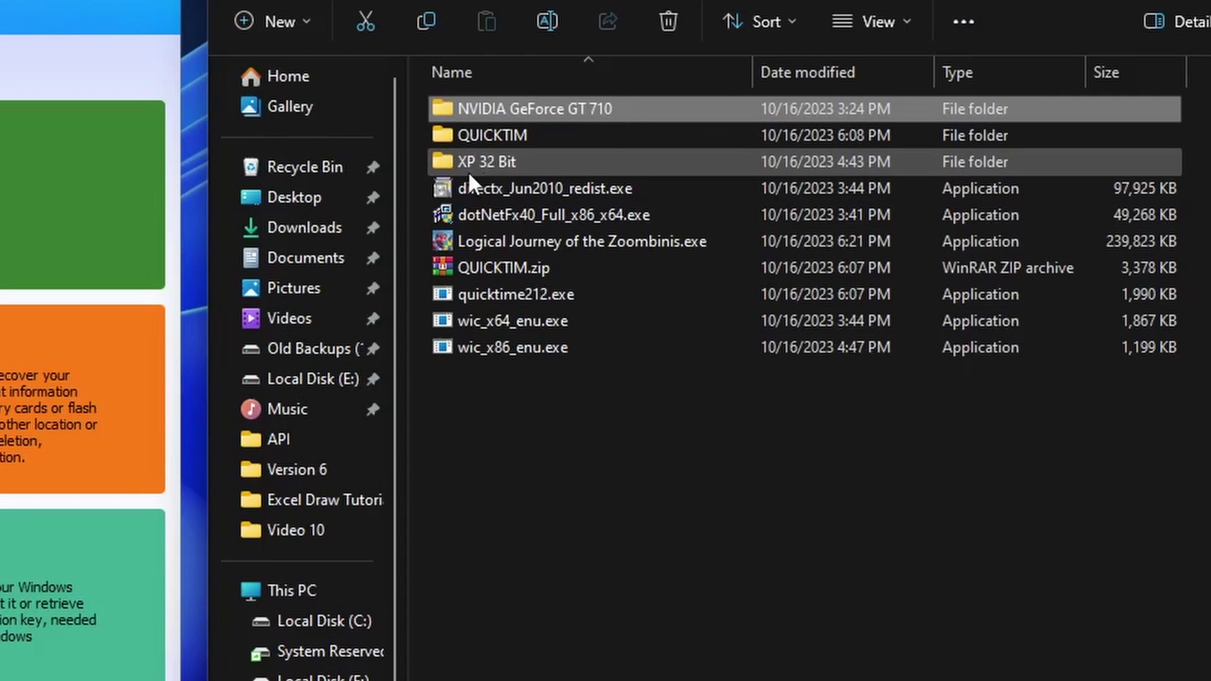
pyautogui.click(515, 138)
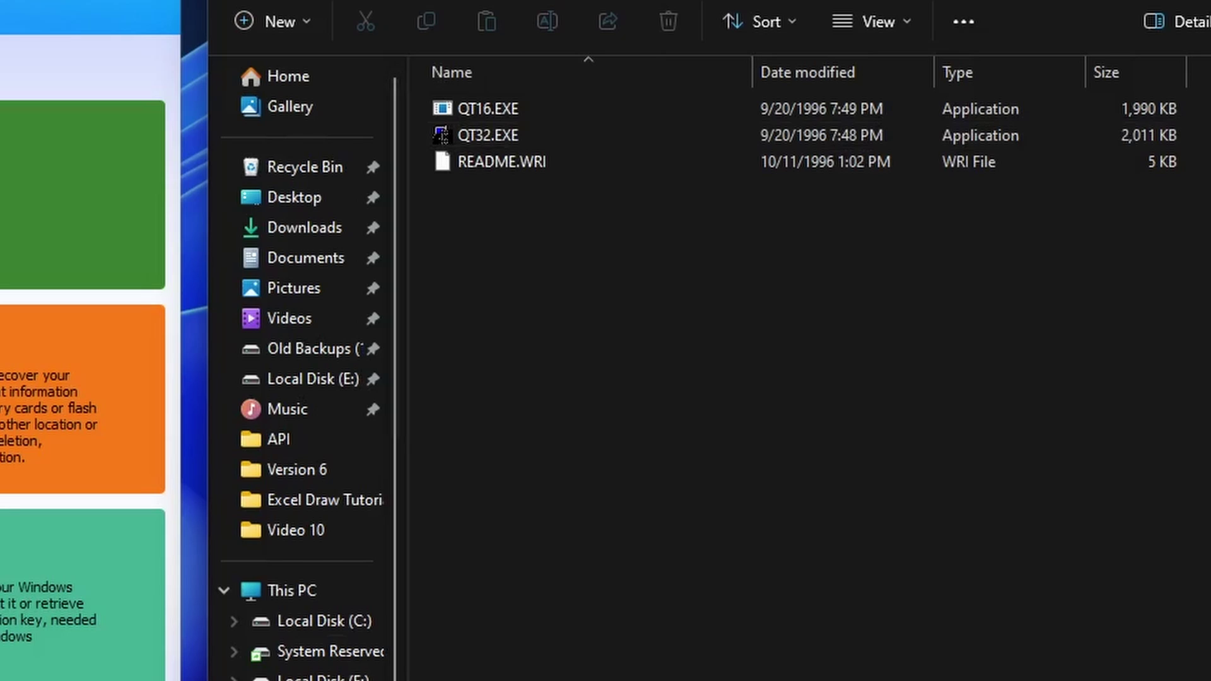
pyautogui.click(307, 592)
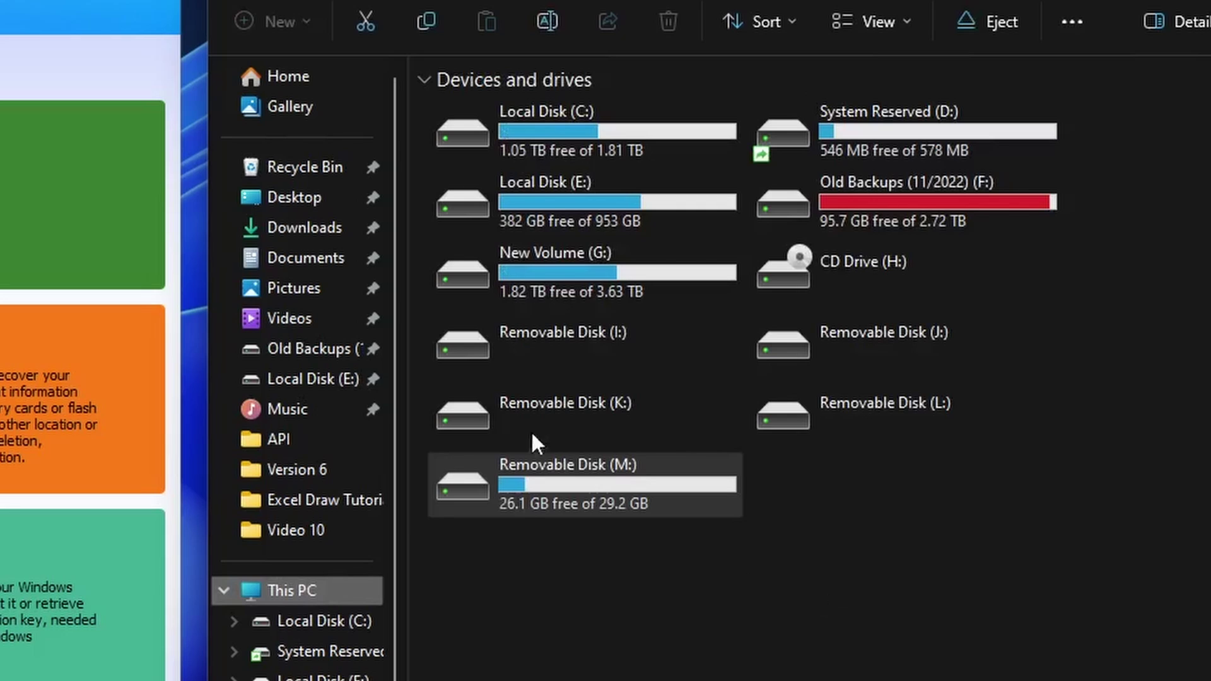
# Step: Quick-format Removable Disk (M:) as FAT32, confirm the data-erase warning, then open the empty drive
pyautogui.rightClick(520, 495)
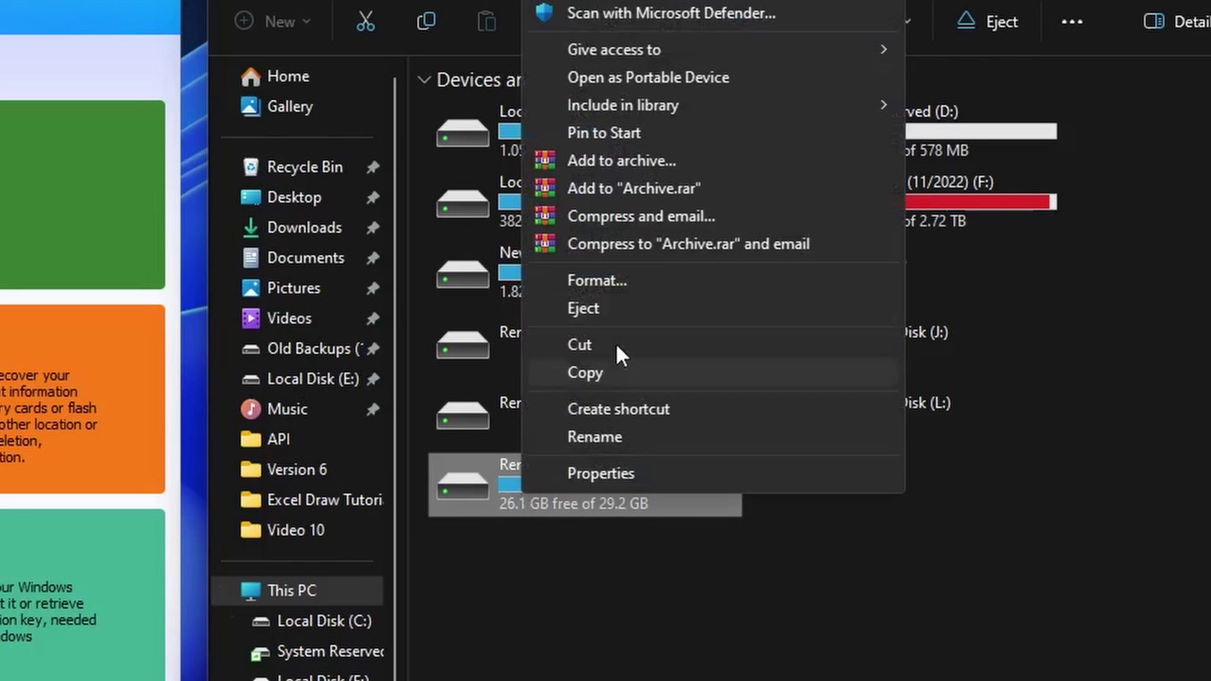
pyautogui.click(613, 281)
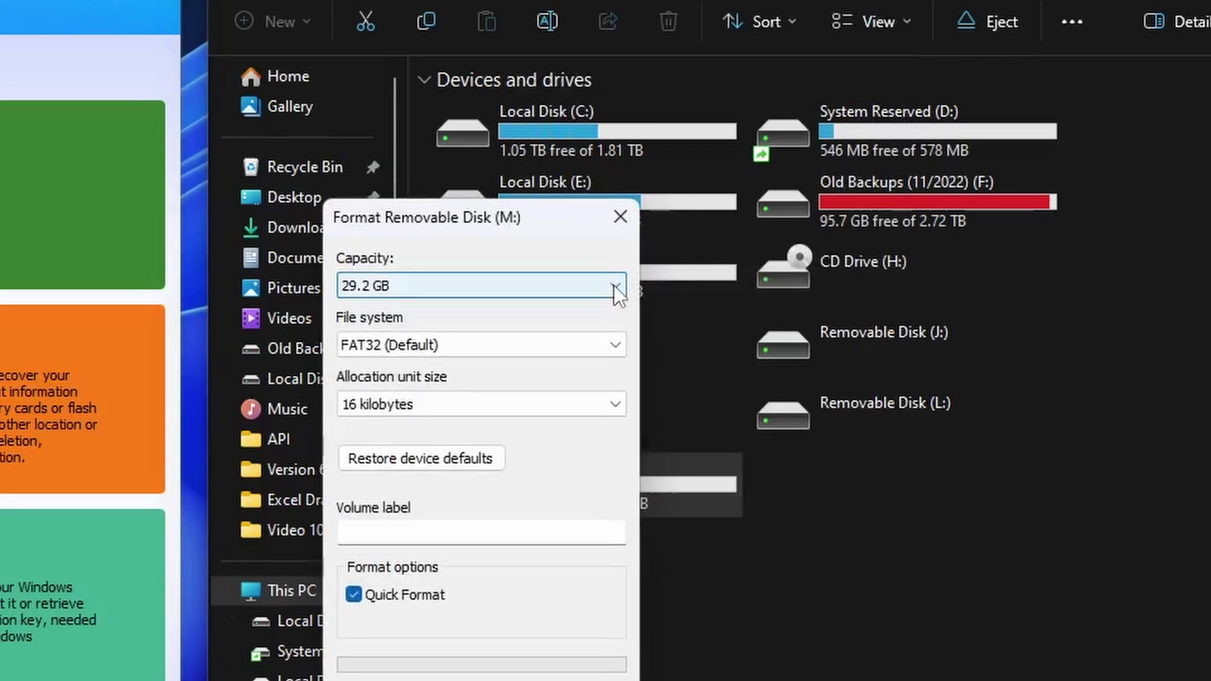
pyautogui.moveTo(562, 224); pyautogui.dragTo(778, 208)
pyautogui.press('Return')
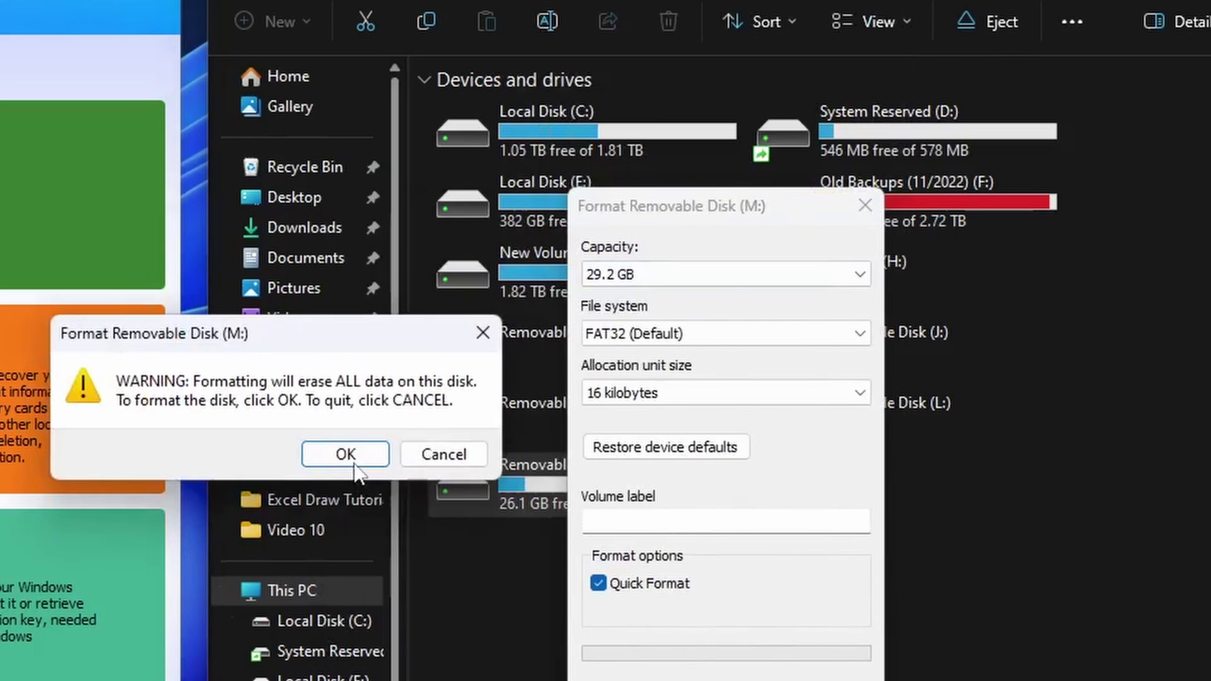
pyautogui.click(353, 460)
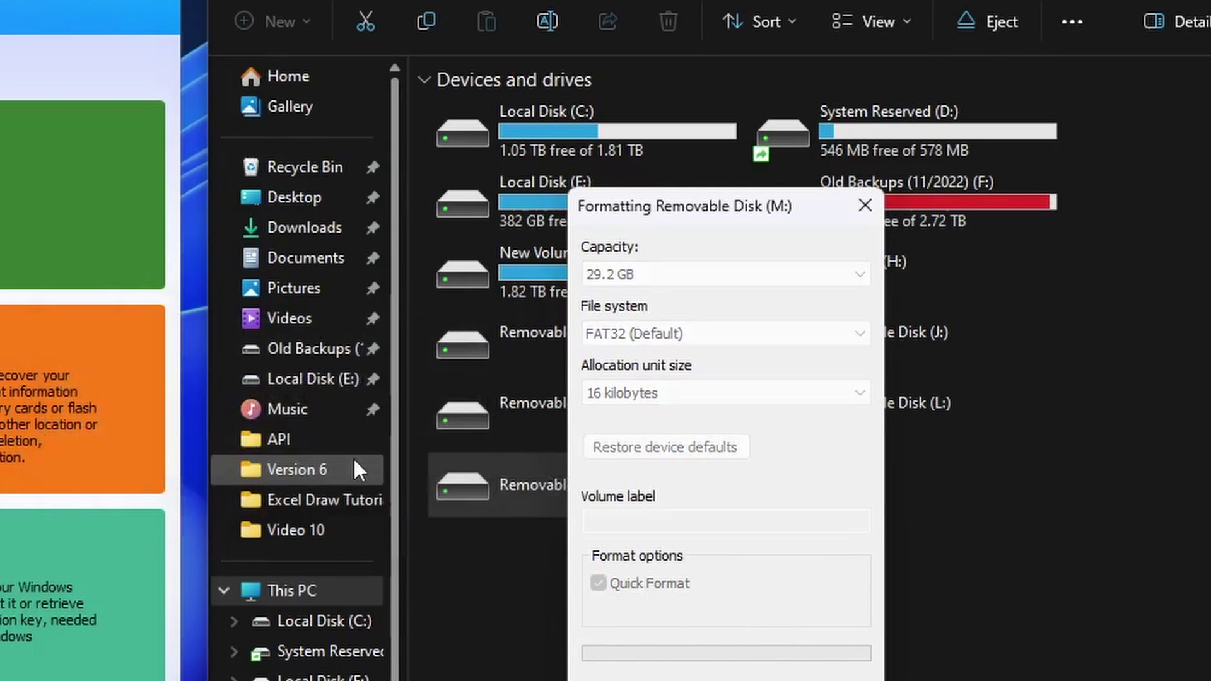
pyautogui.click(459, 449)
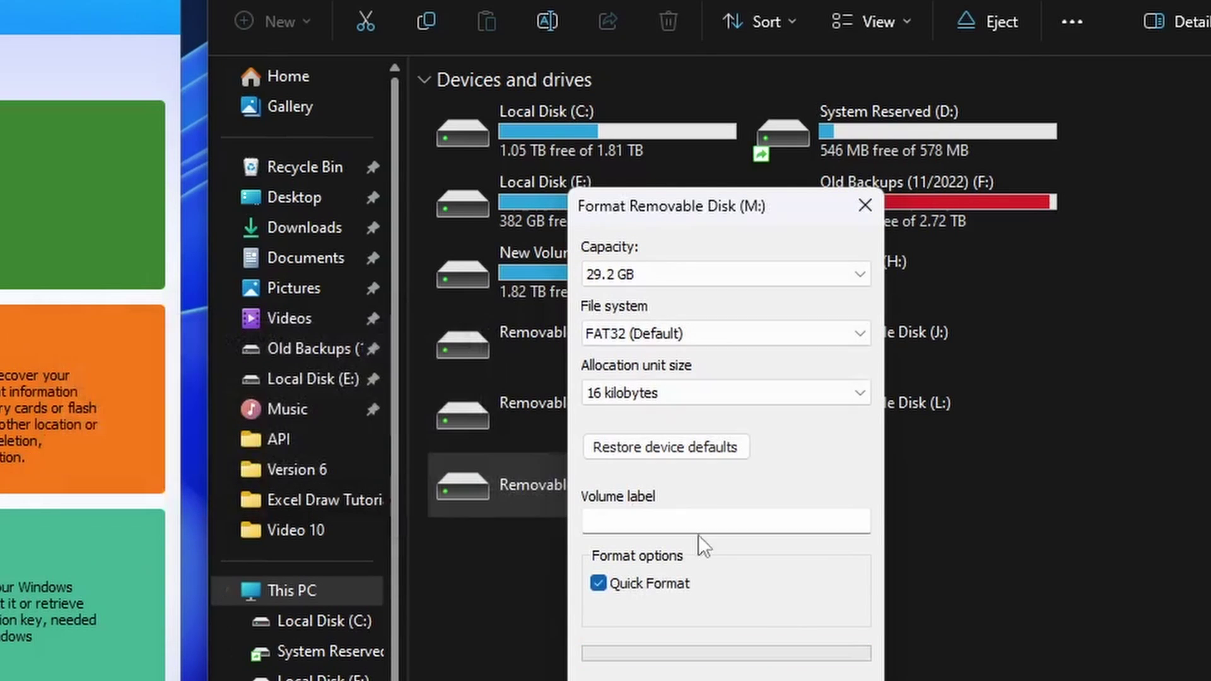
pyautogui.click(865, 206)
pyautogui.doubleClick(550, 512)
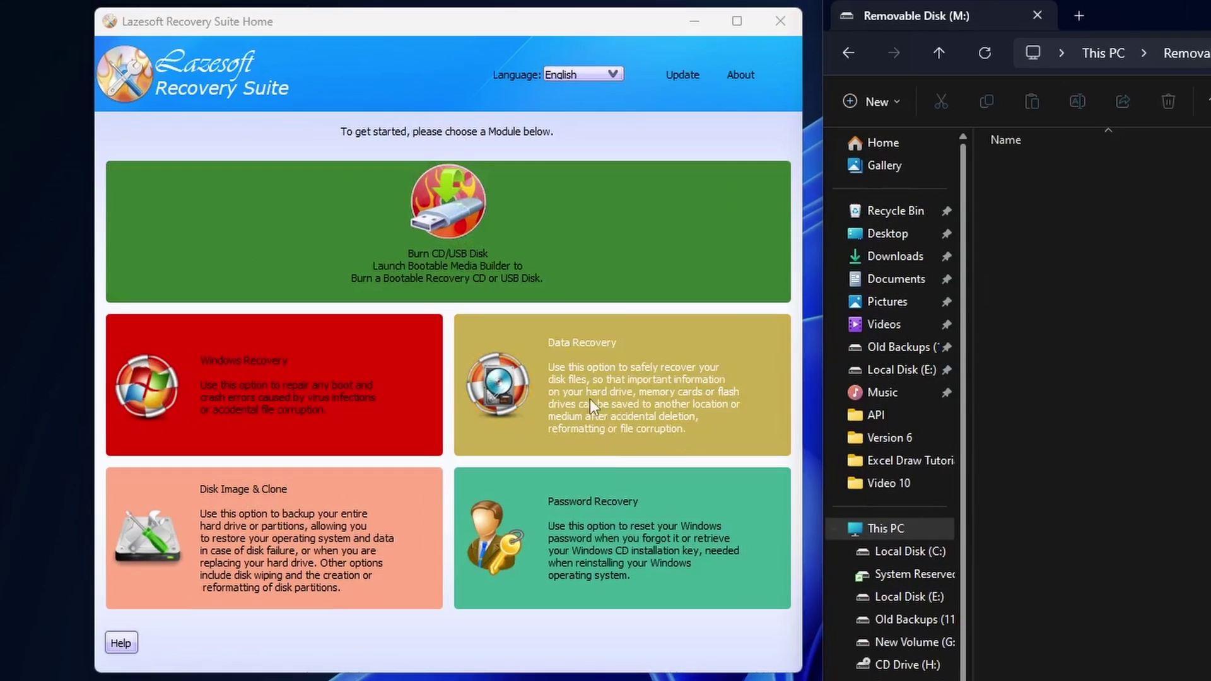
# Step: Launch the Data Recovery module from the Lazesoft Recovery Suite start screen
pyautogui.click(581, 410)
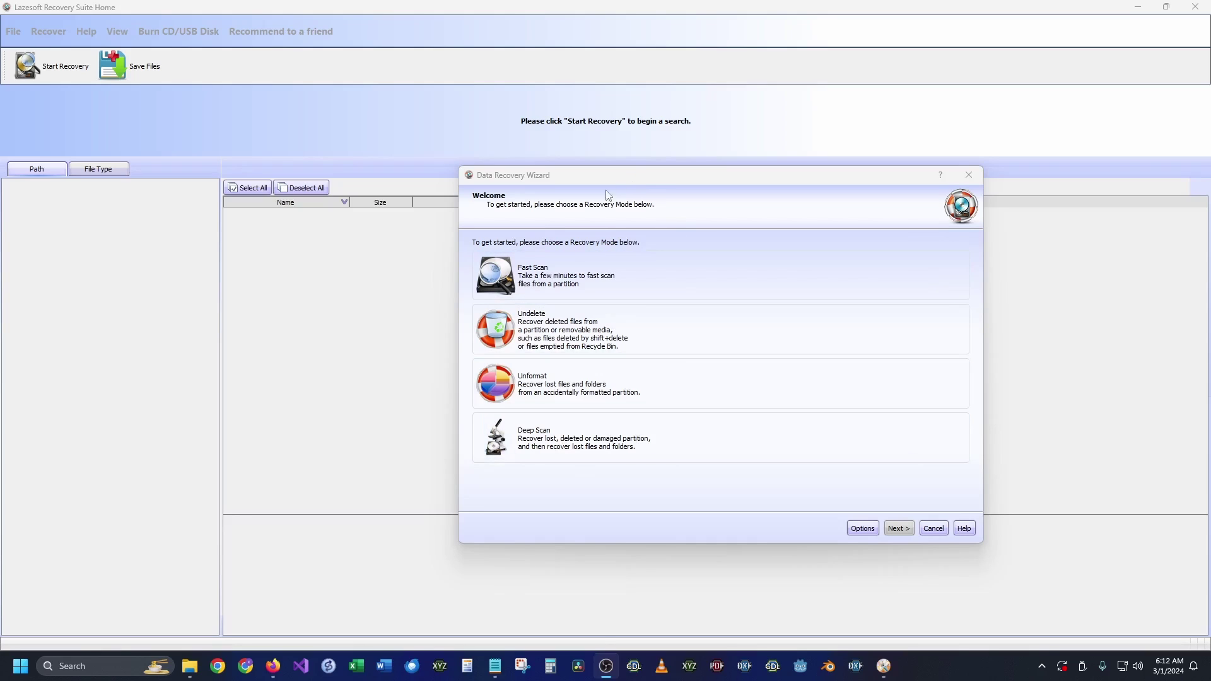
# Step: Fast-scan the FAT32 drive M: and view its System Volume Information folder
pyautogui.doubleClick(611, 289)
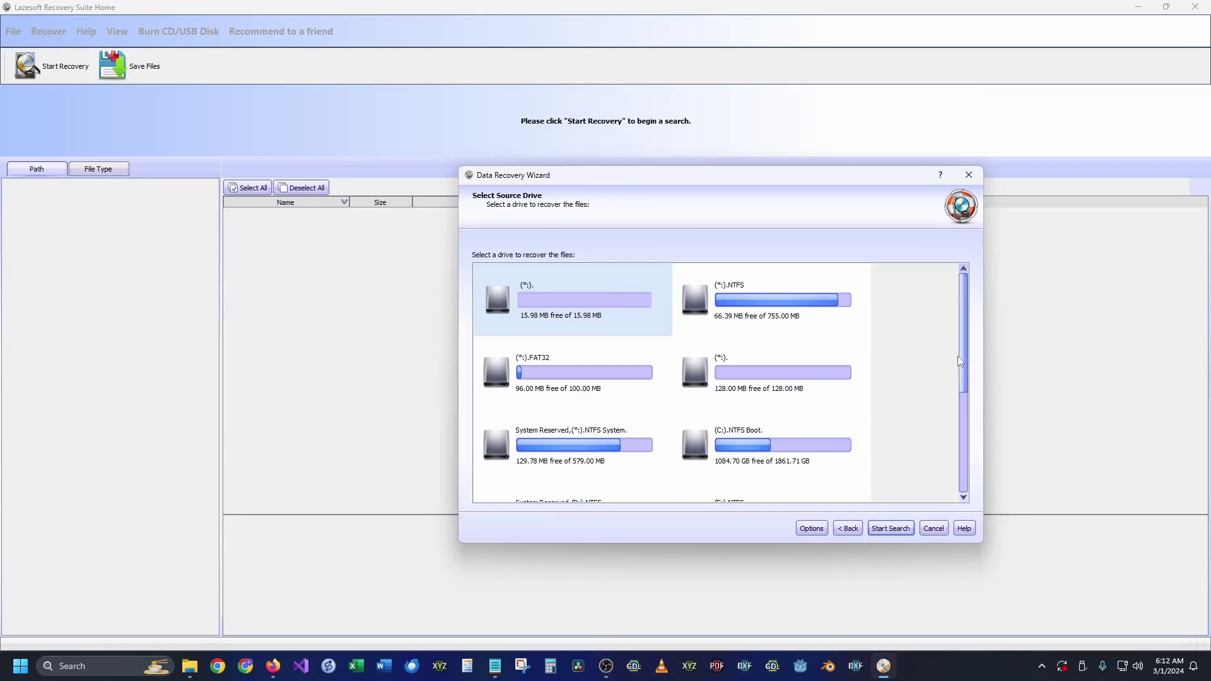
pyautogui.moveTo(963, 357); pyautogui.dragTo(960, 463)
pyautogui.click(520, 476)
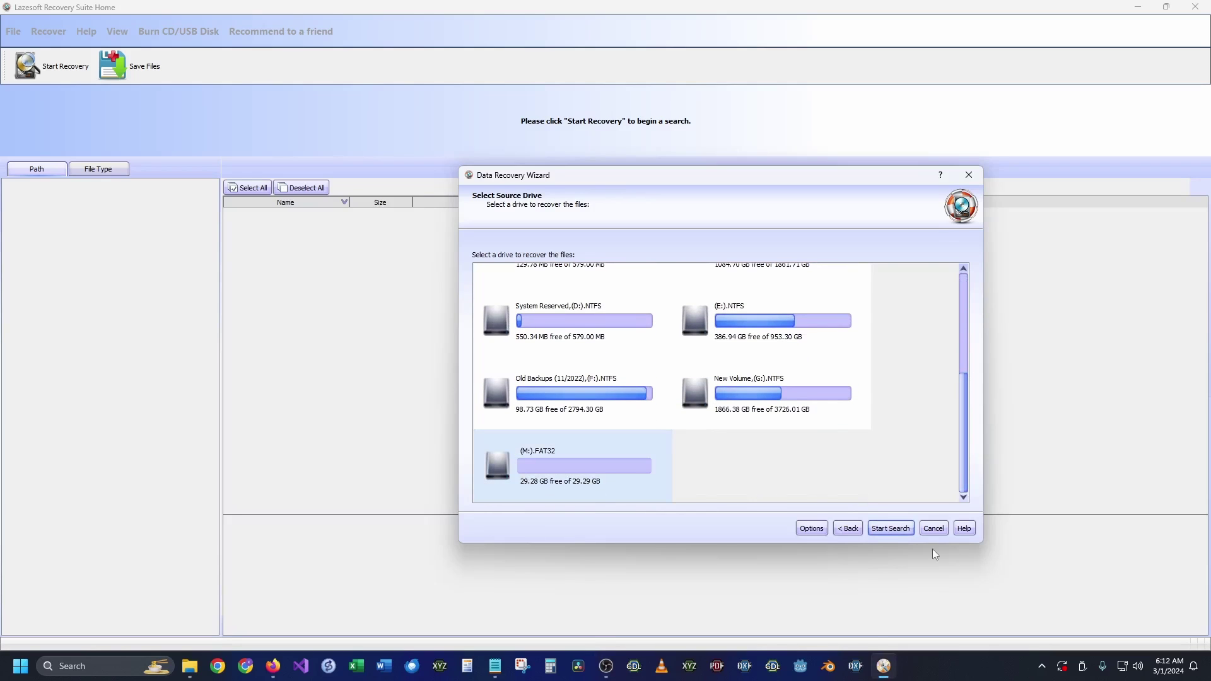
pyautogui.click(902, 531)
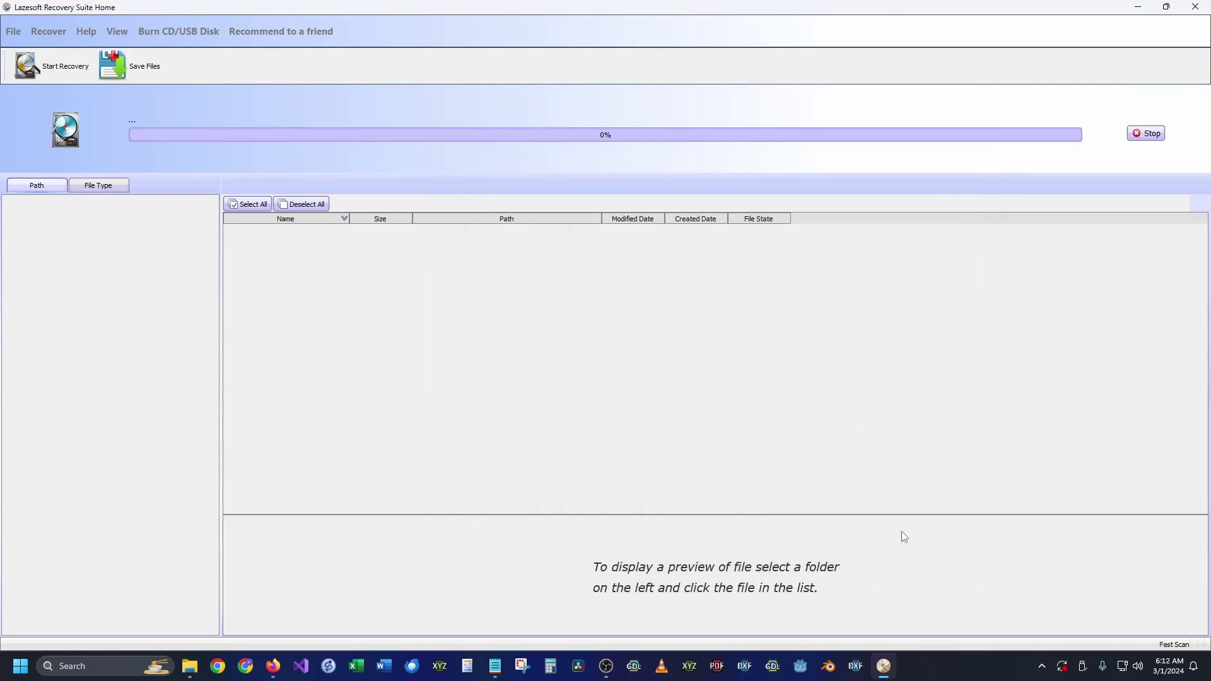
pyautogui.click(655, 348)
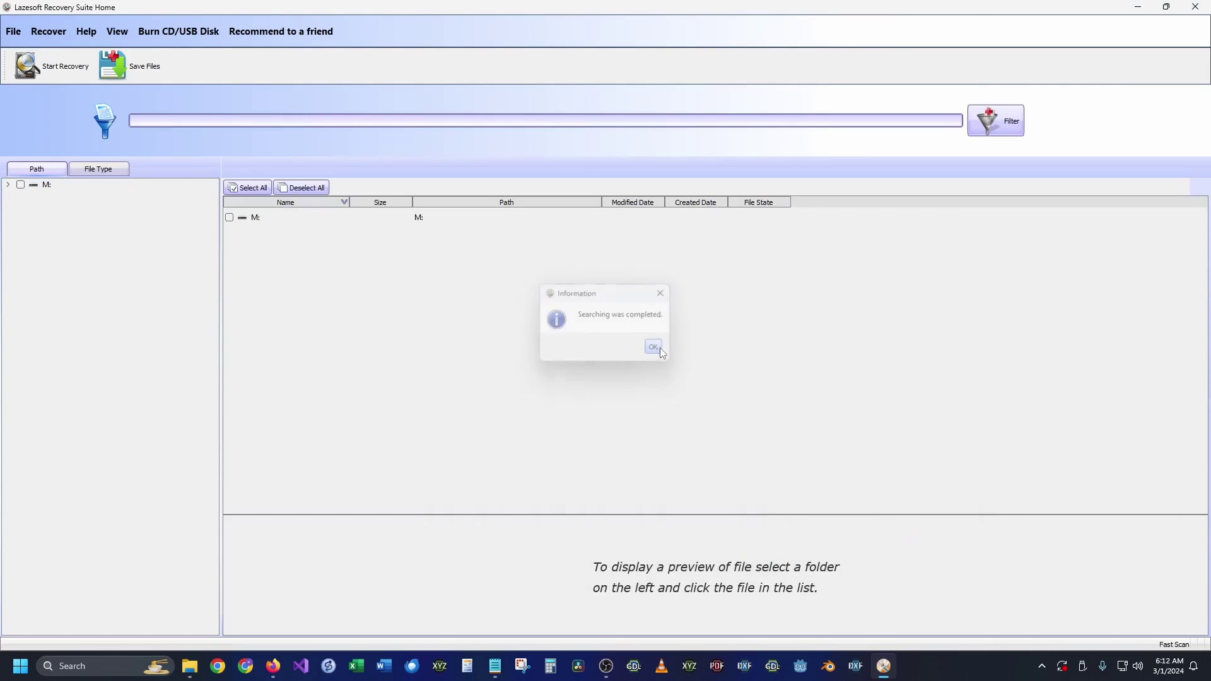
pyautogui.click(7, 184)
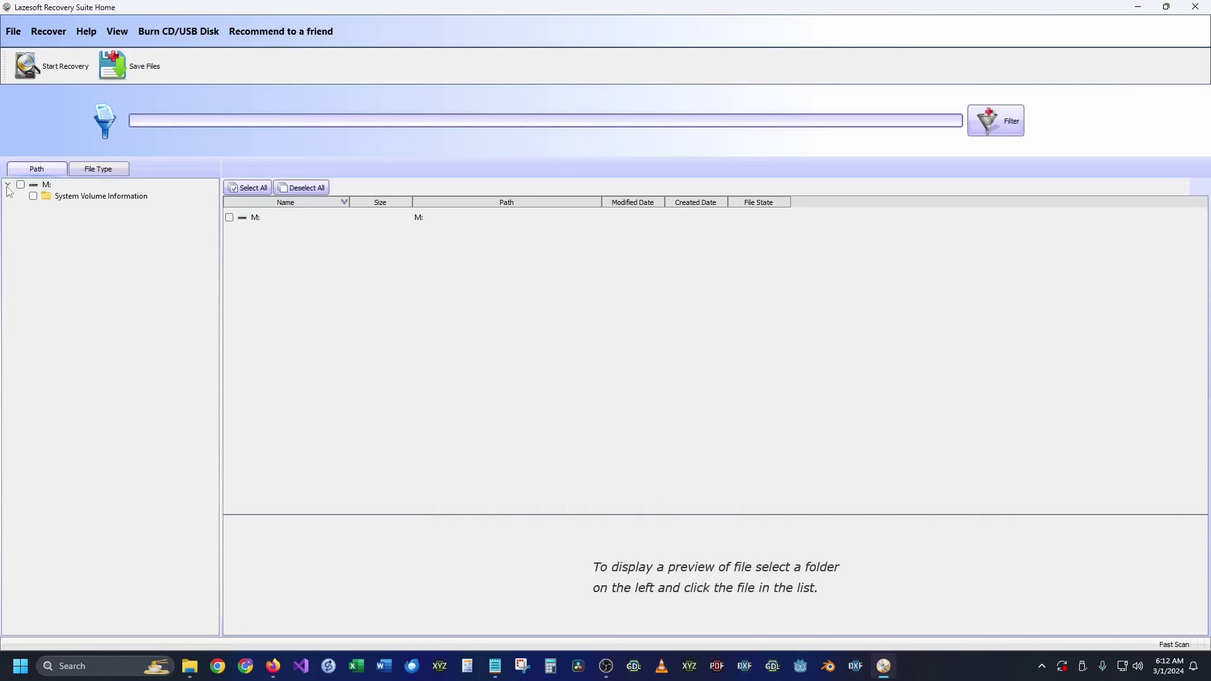
pyautogui.click(103, 198)
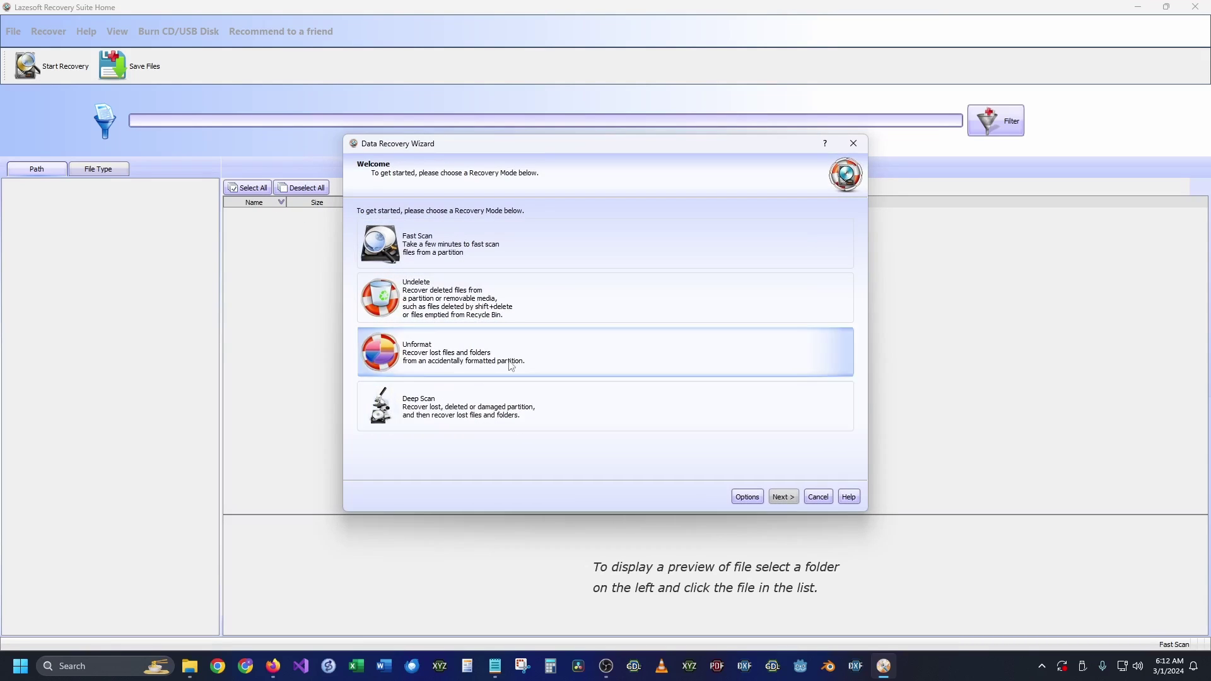
# Step: Run an Undelete scan on the FAT32 drive M:
pyautogui.click(544, 325)
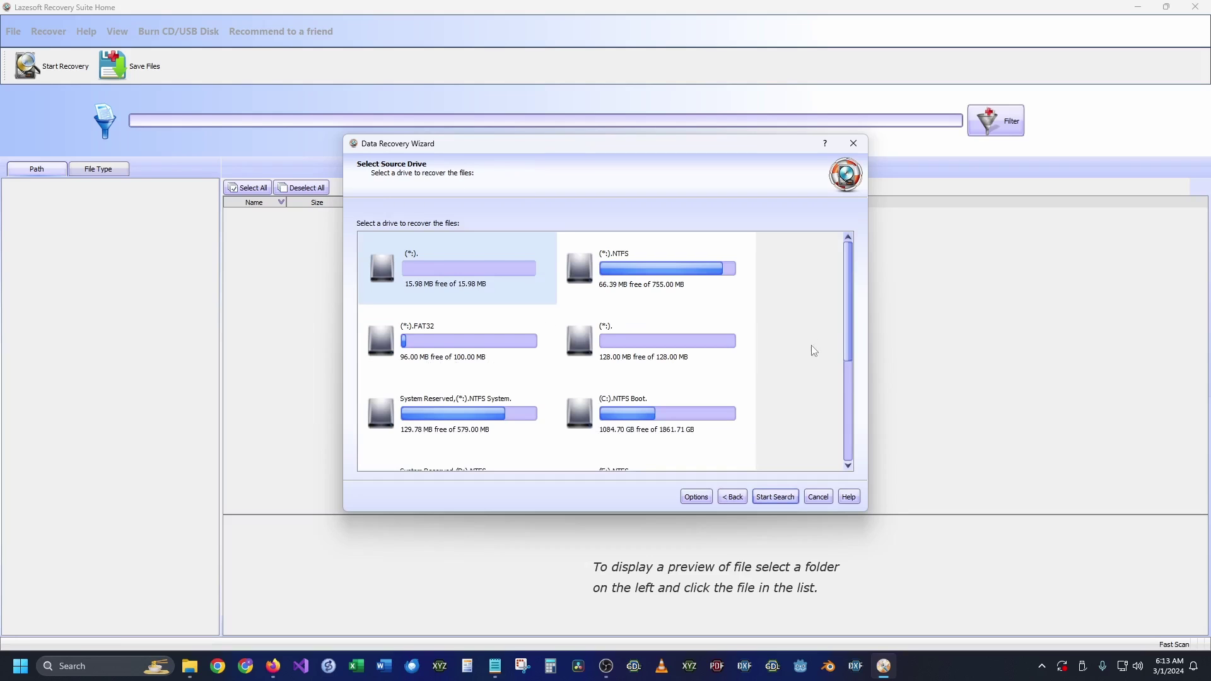
pyautogui.moveTo(845, 327); pyautogui.dragTo(850, 465)
pyautogui.click(527, 436)
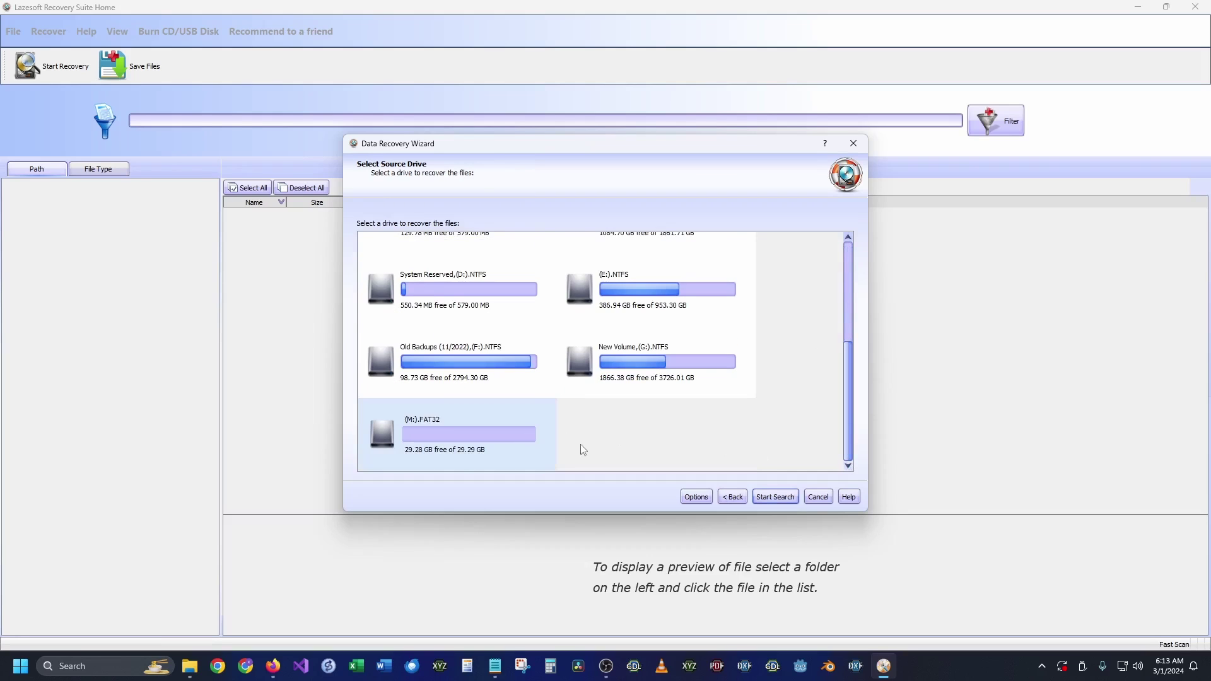
pyautogui.click(790, 501)
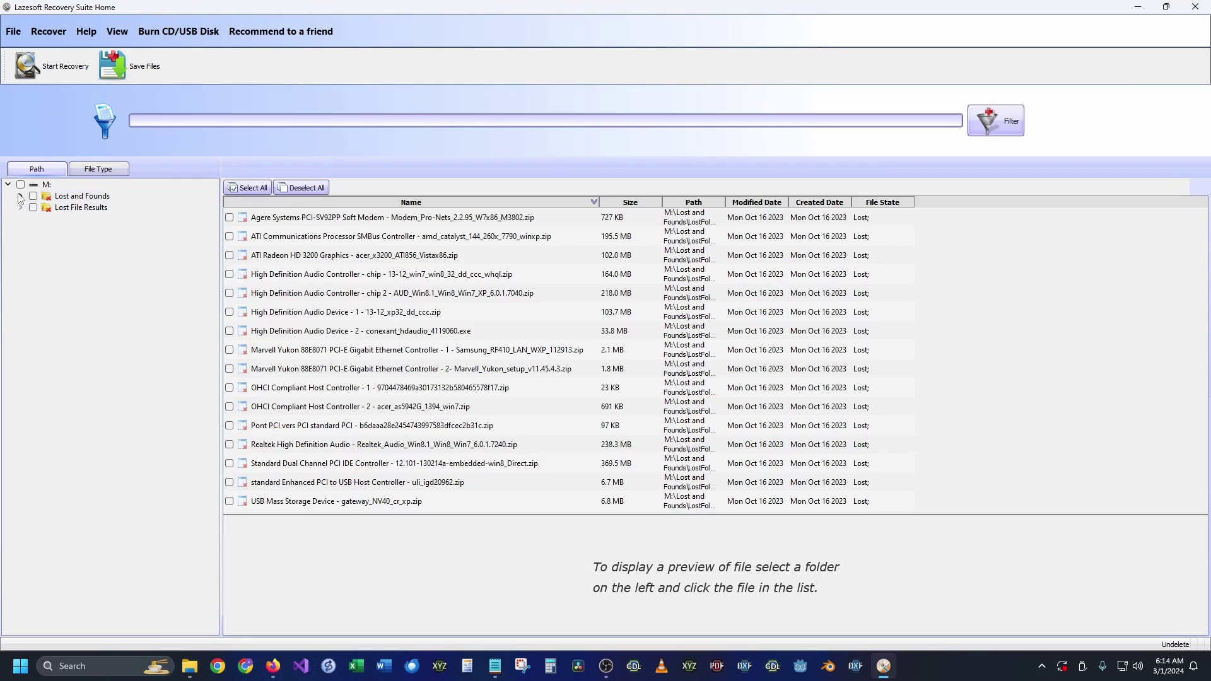
# Step: Expand Lost and Founds and preview the Marvell Yukon and High Definition Audio driver zips
pyautogui.click(7, 184)
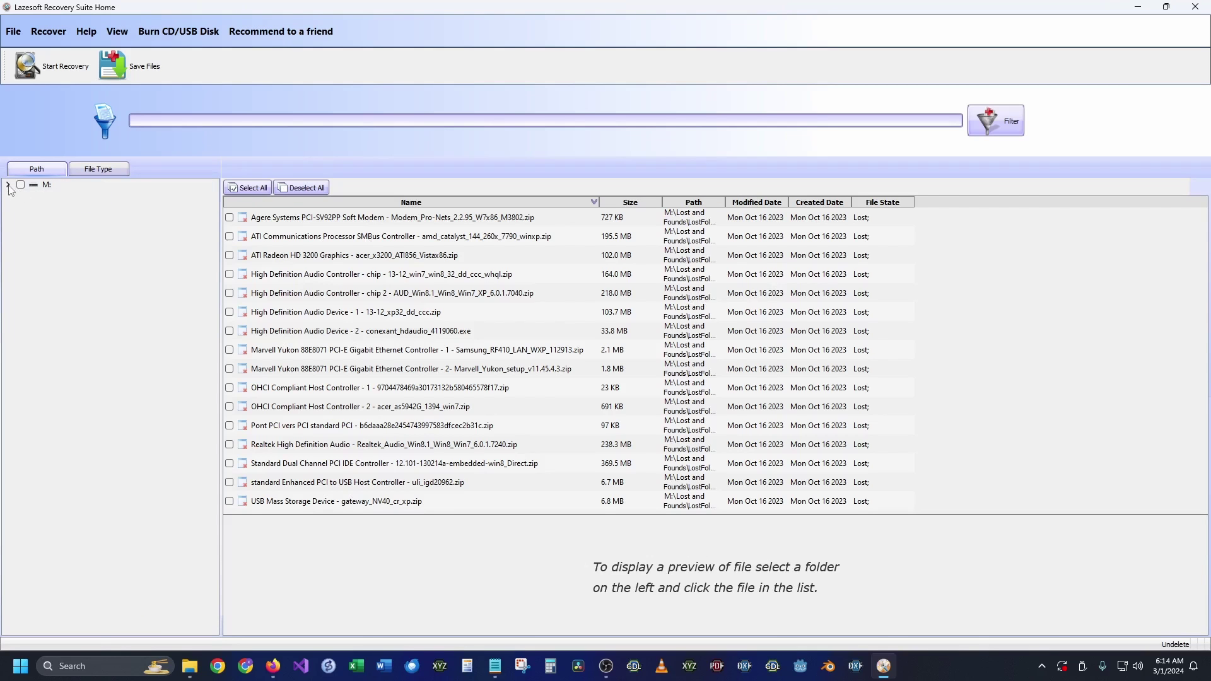
pyautogui.click(7, 185)
pyautogui.click(21, 197)
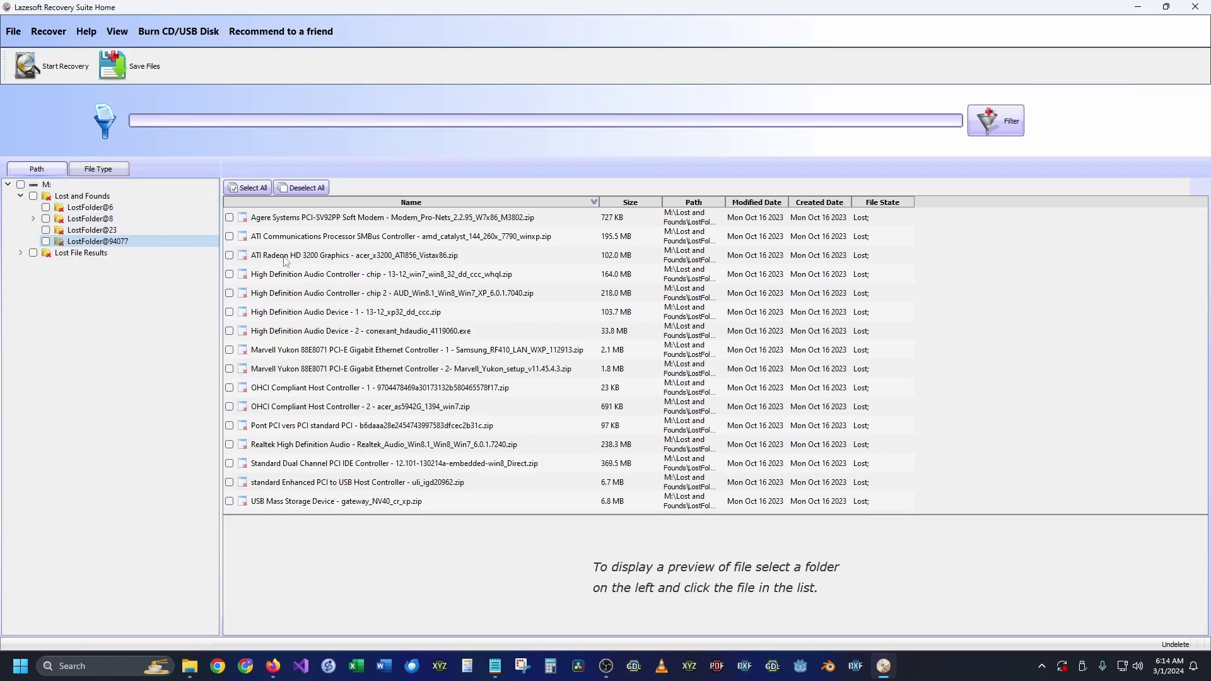
pyautogui.click(456, 373)
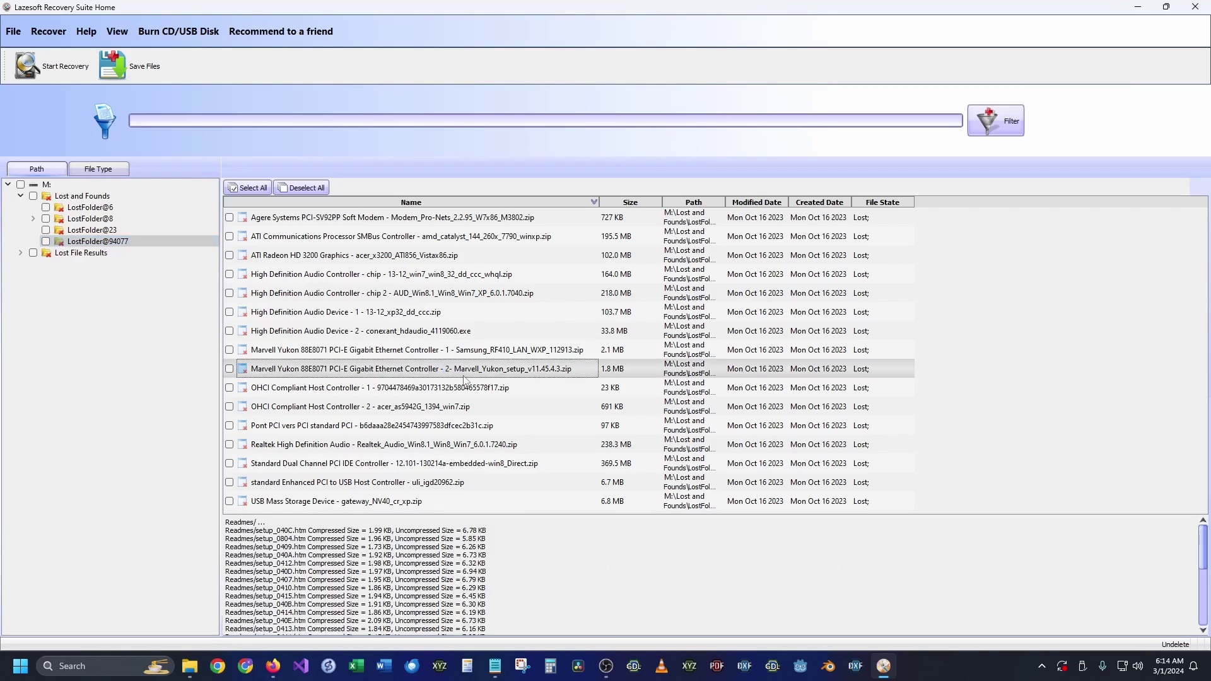
pyautogui.click(386, 310)
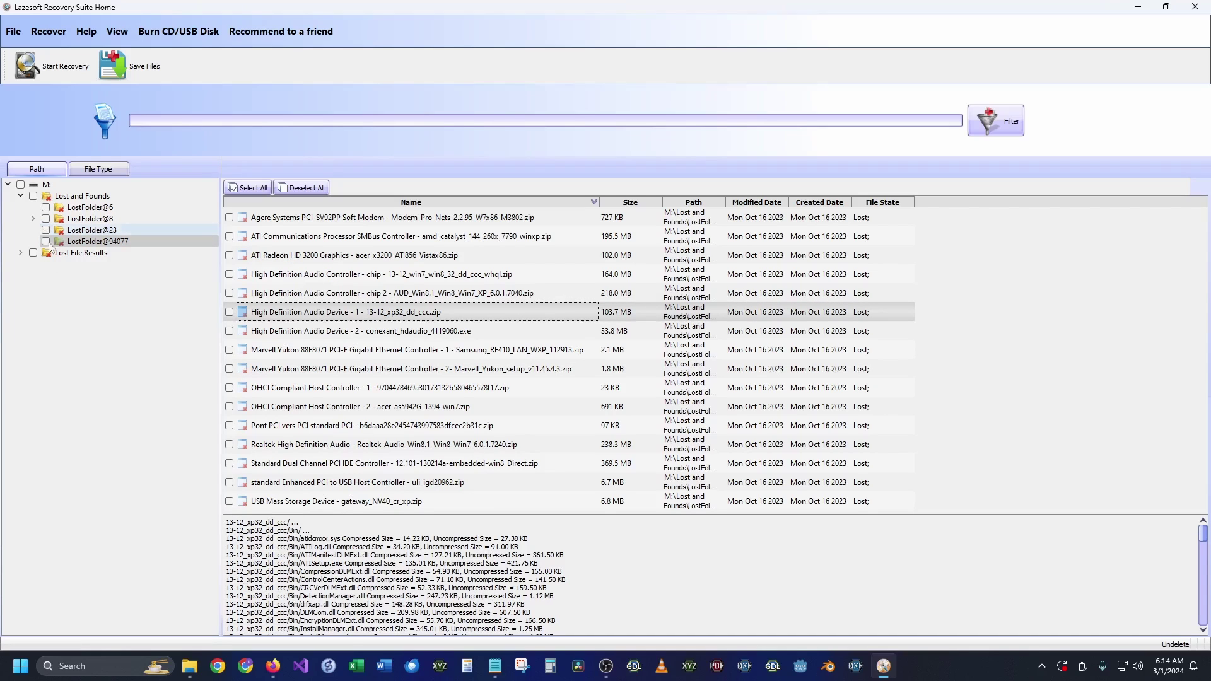
# Step: Browse LostFolder@23 and the neighbouring lost folders, then start a new recovery
pyautogui.click(63, 363)
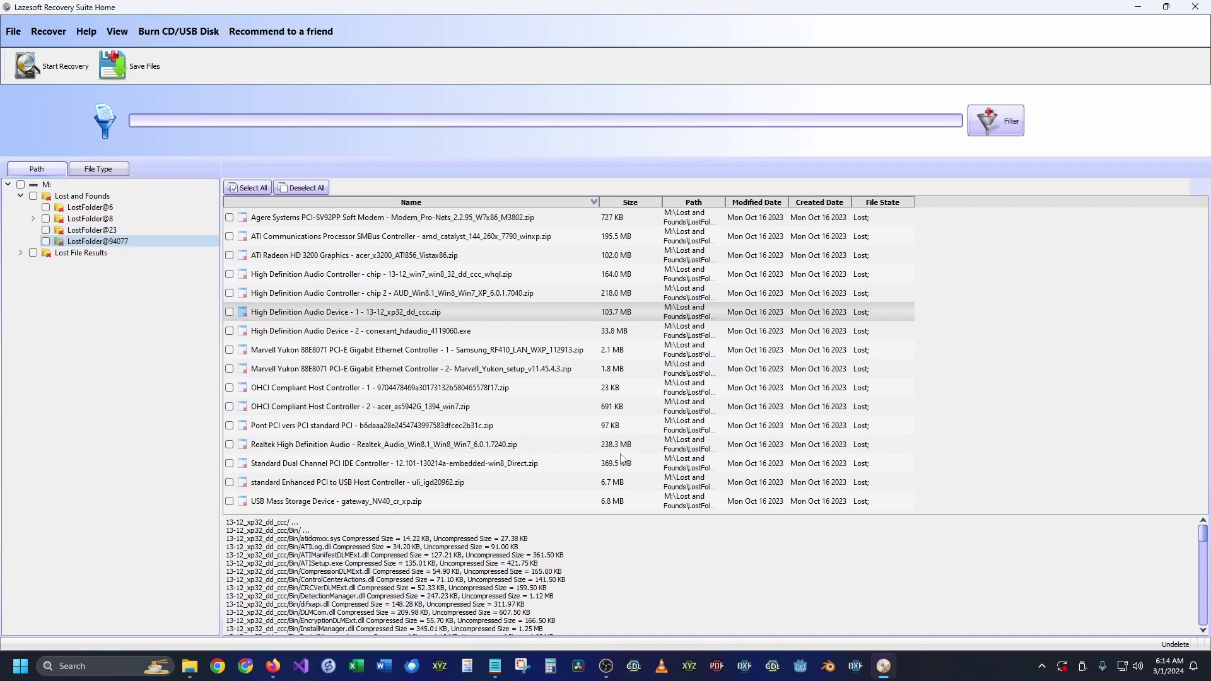
pyautogui.click(75, 236)
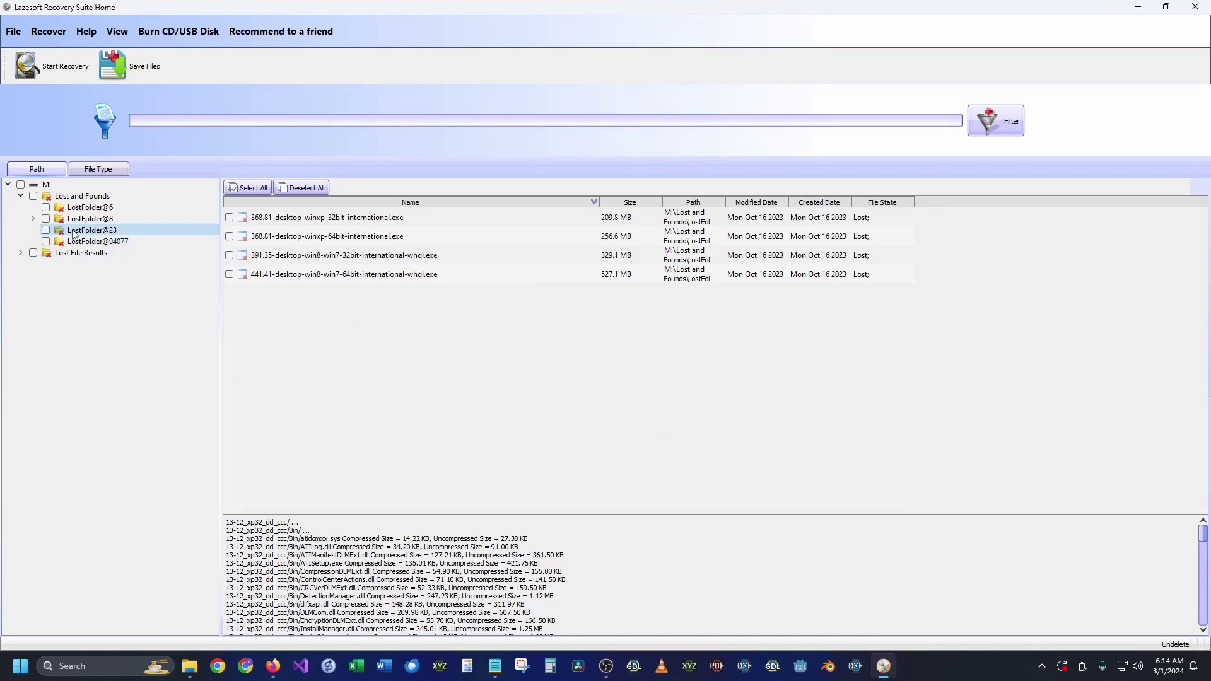
pyautogui.press('Up')
pyautogui.press('Up')
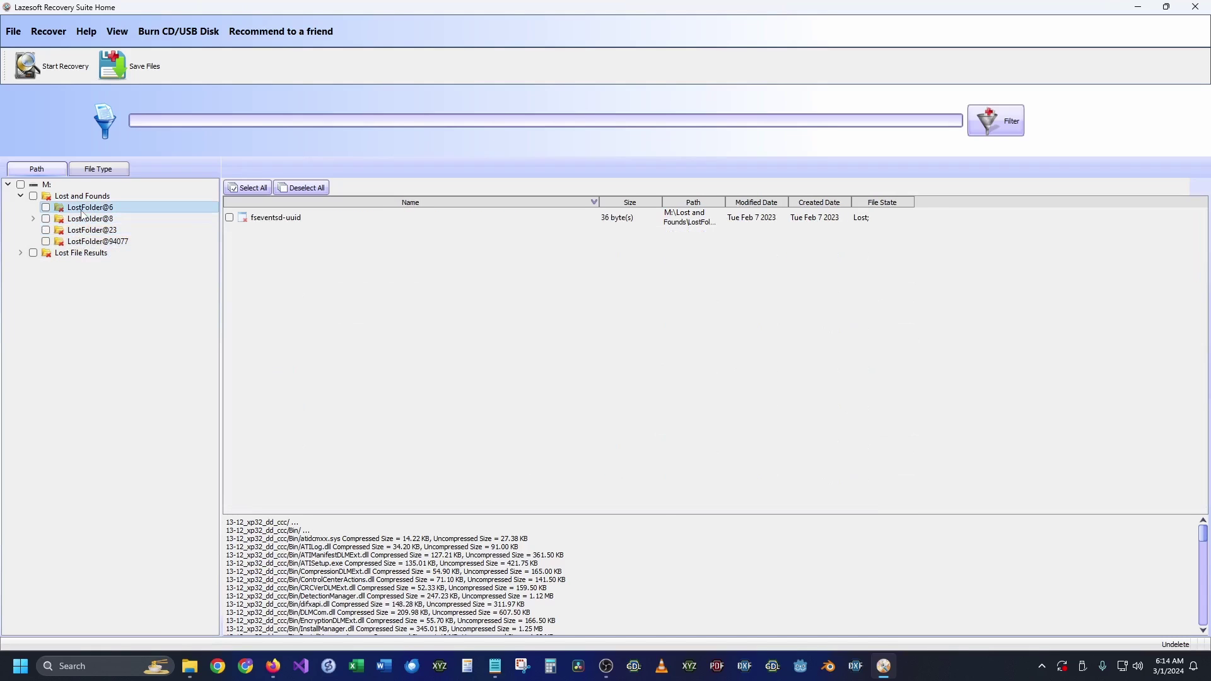
pyautogui.press('Down')
pyautogui.click(20, 252)
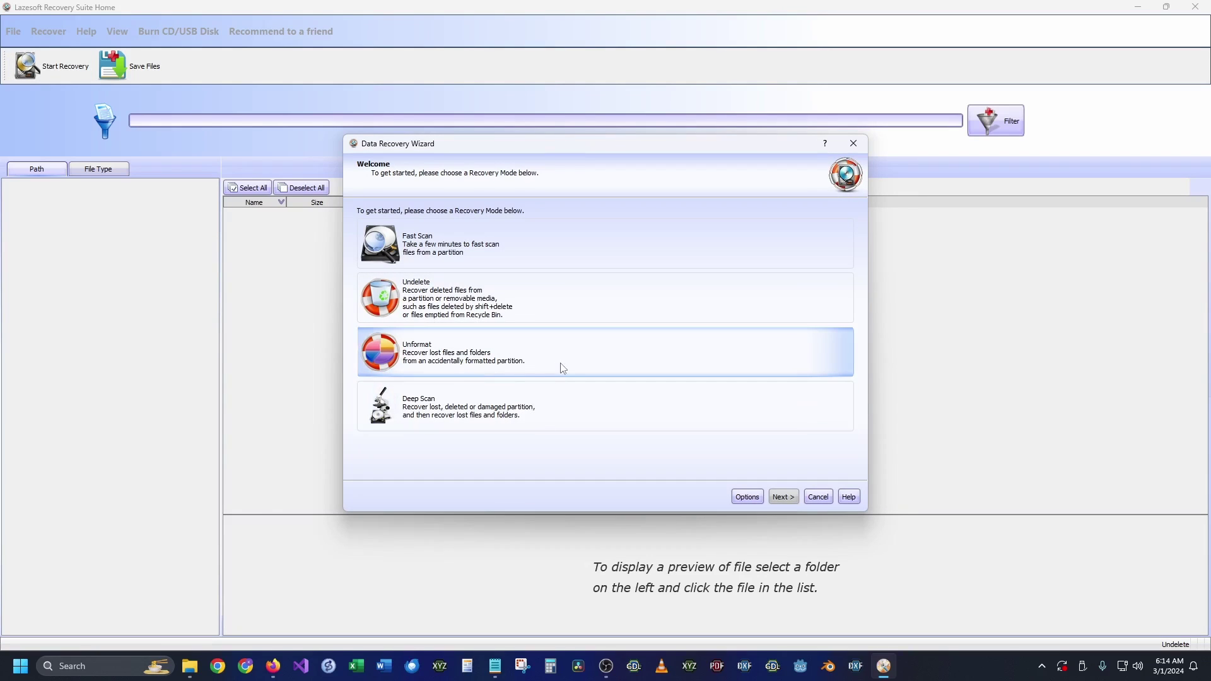
# Step: Choose Deep Scan on the 29.29 GB FAT32 partition (M:) of the Generic Flash Disk
pyautogui.click(531, 409)
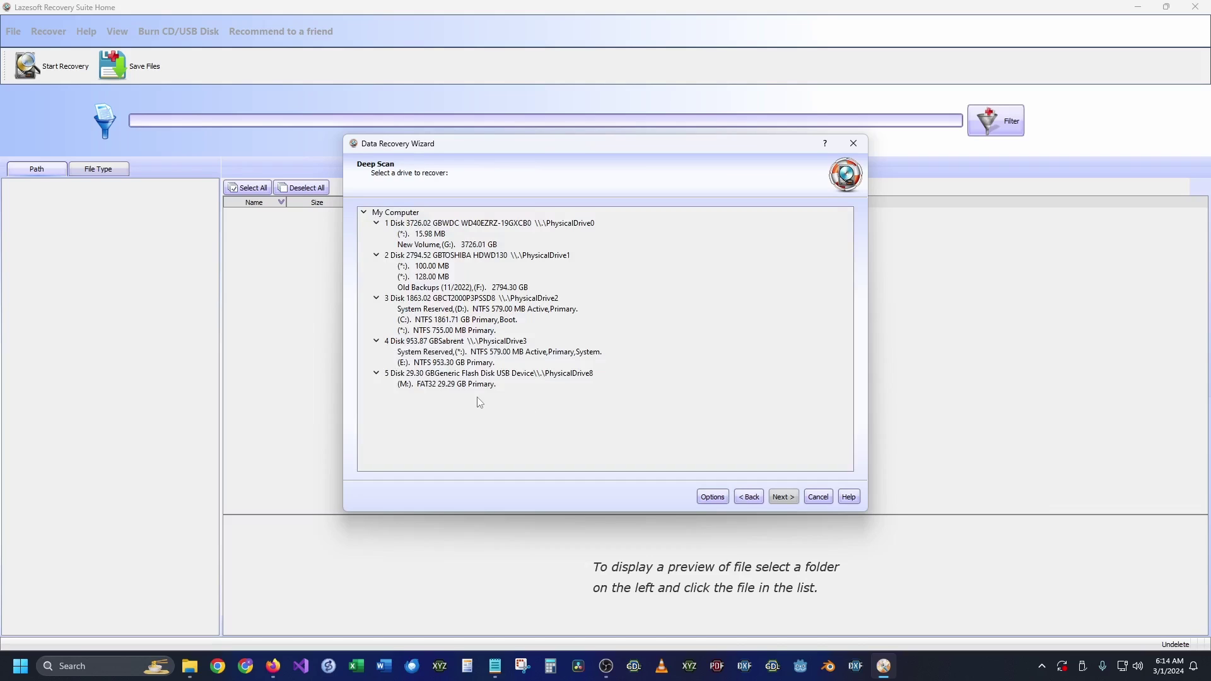
pyautogui.click(491, 386)
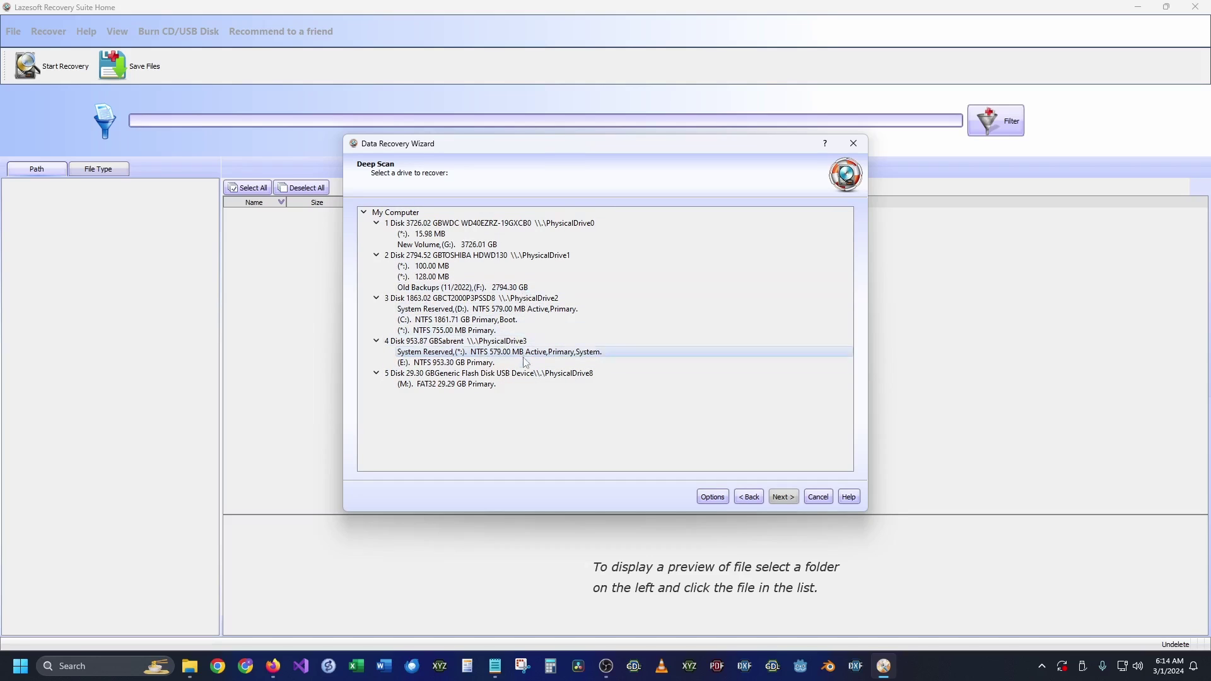
pyautogui.click(439, 384)
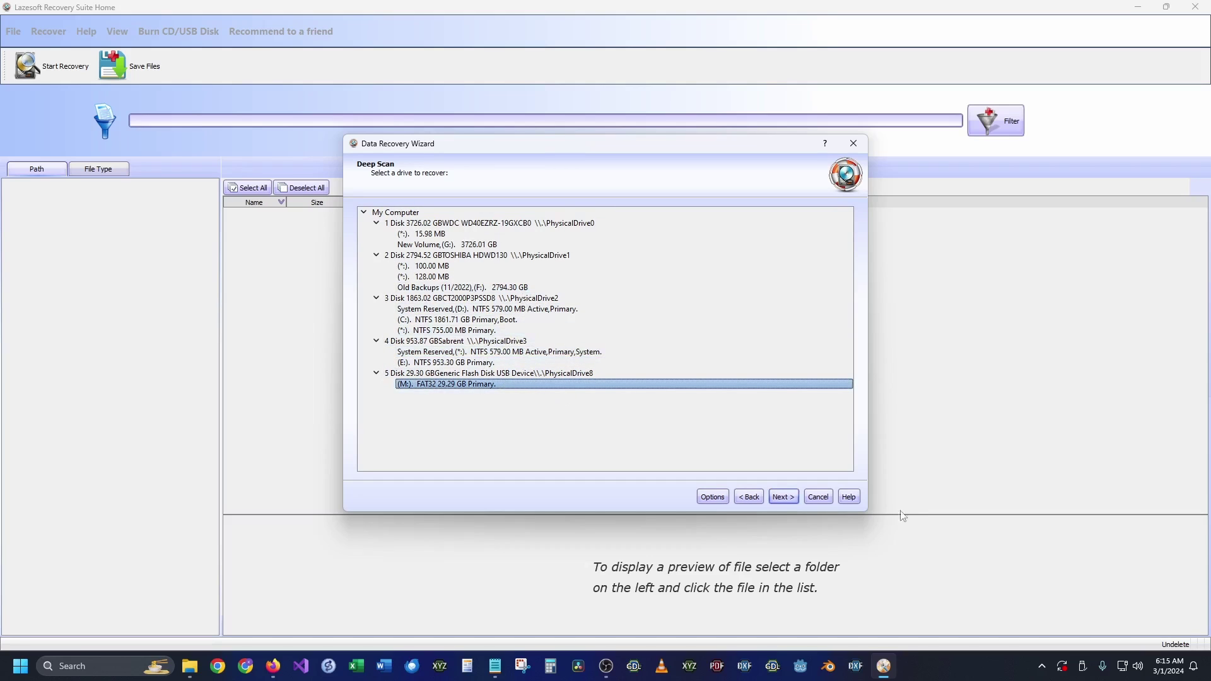
pyautogui.click(791, 500)
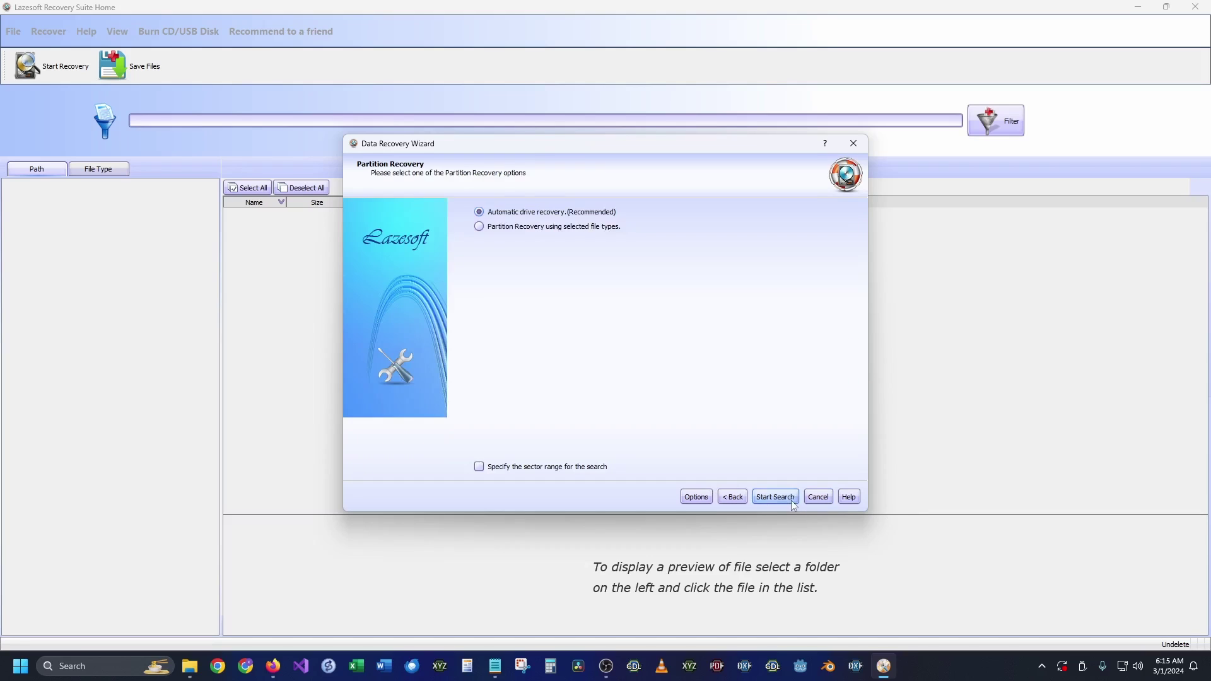
# Step: After previewing the file-type list, start an Automatic drive recovery (Recommended) search of the USB drive
pyautogui.click(487, 230)
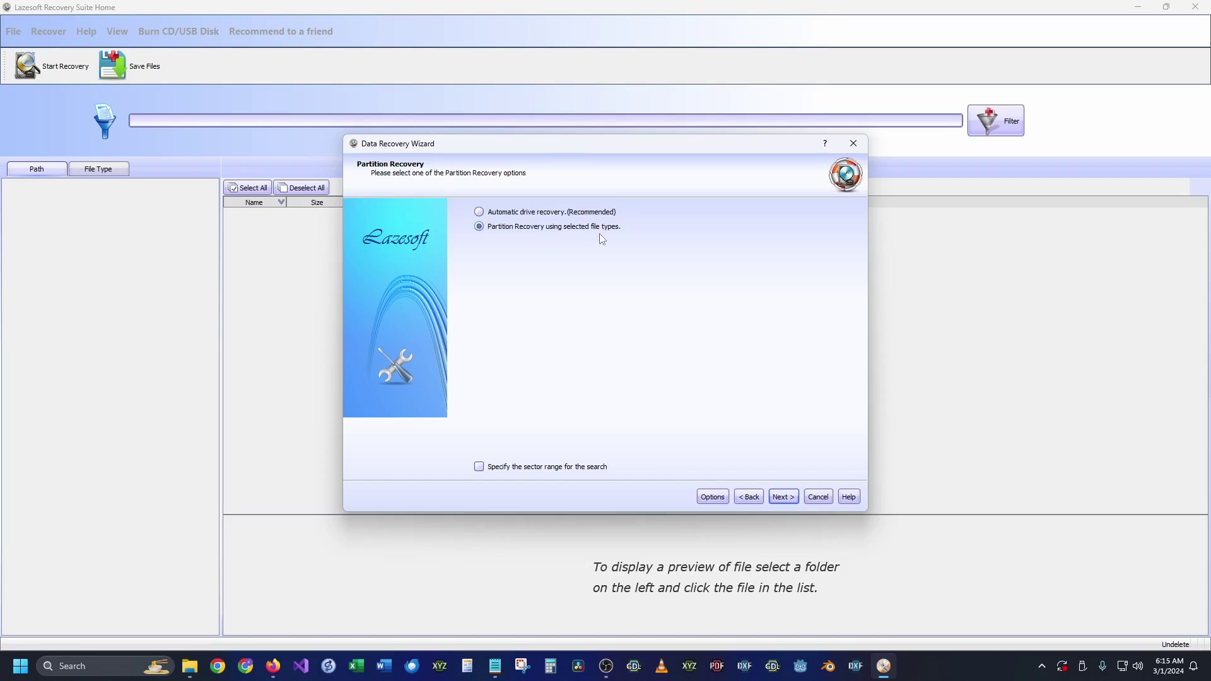
pyautogui.click(784, 497)
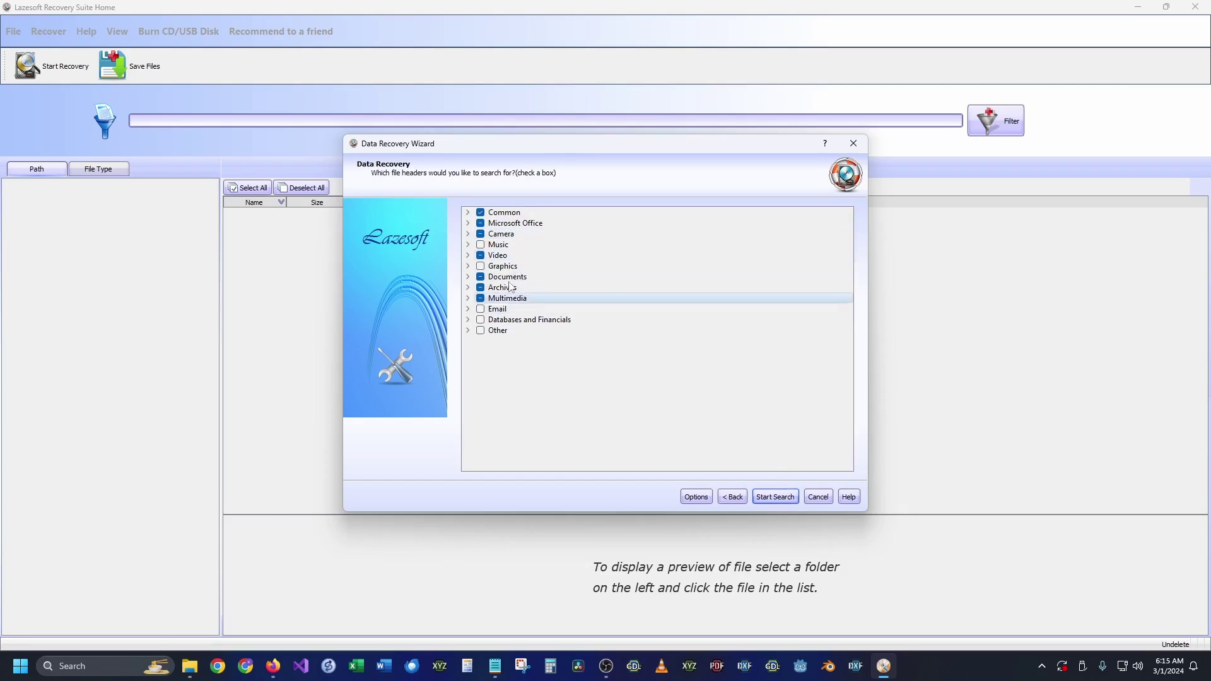
pyautogui.click(733, 497)
pyautogui.click(479, 213)
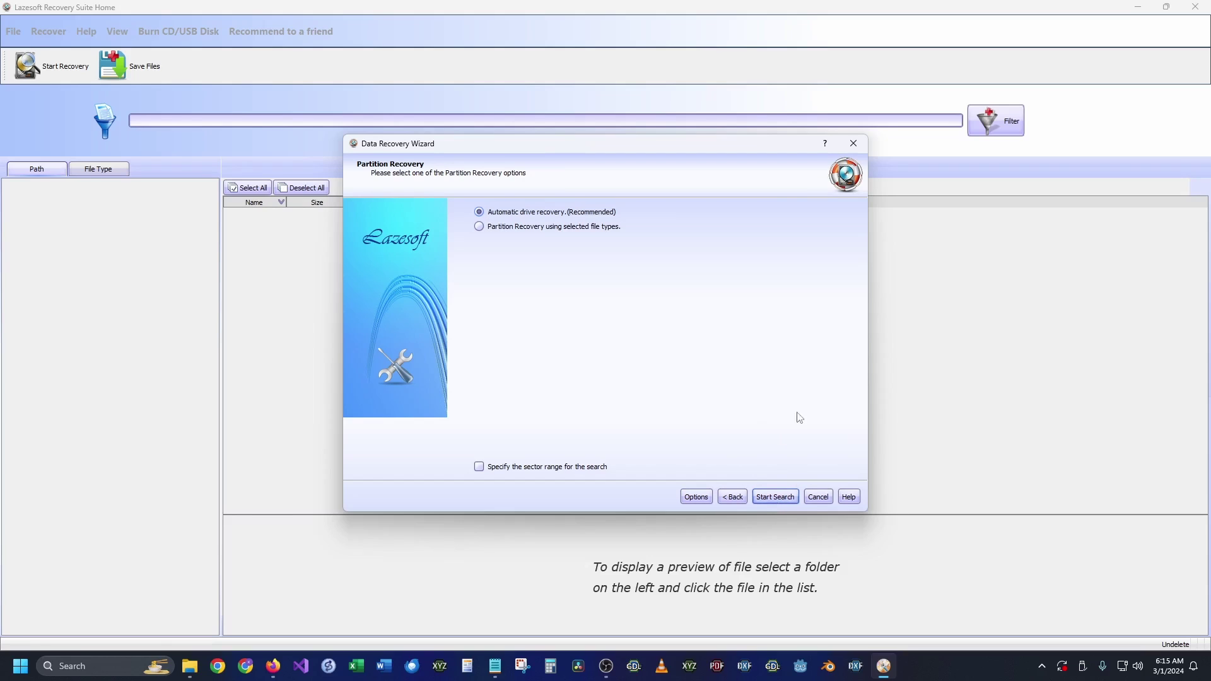
pyautogui.click(788, 502)
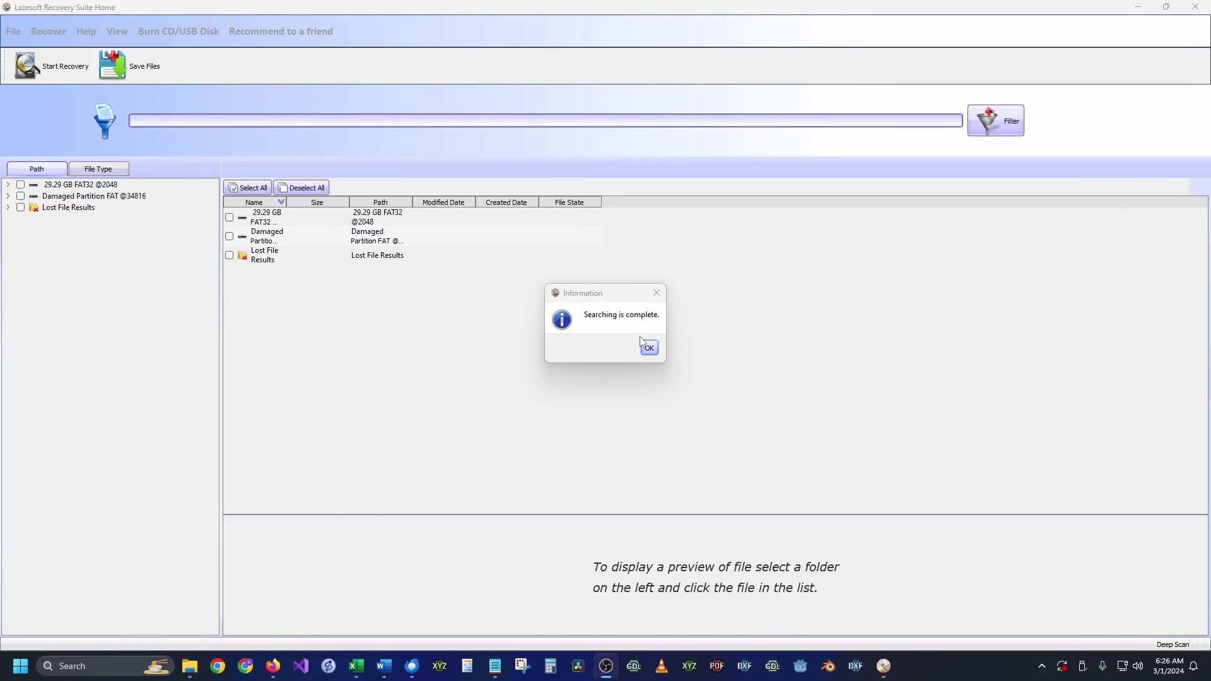
# Step: Dismiss the completion message and view System Volume Information in the 29.29 GB FAT32 partition
pyautogui.click(647, 347)
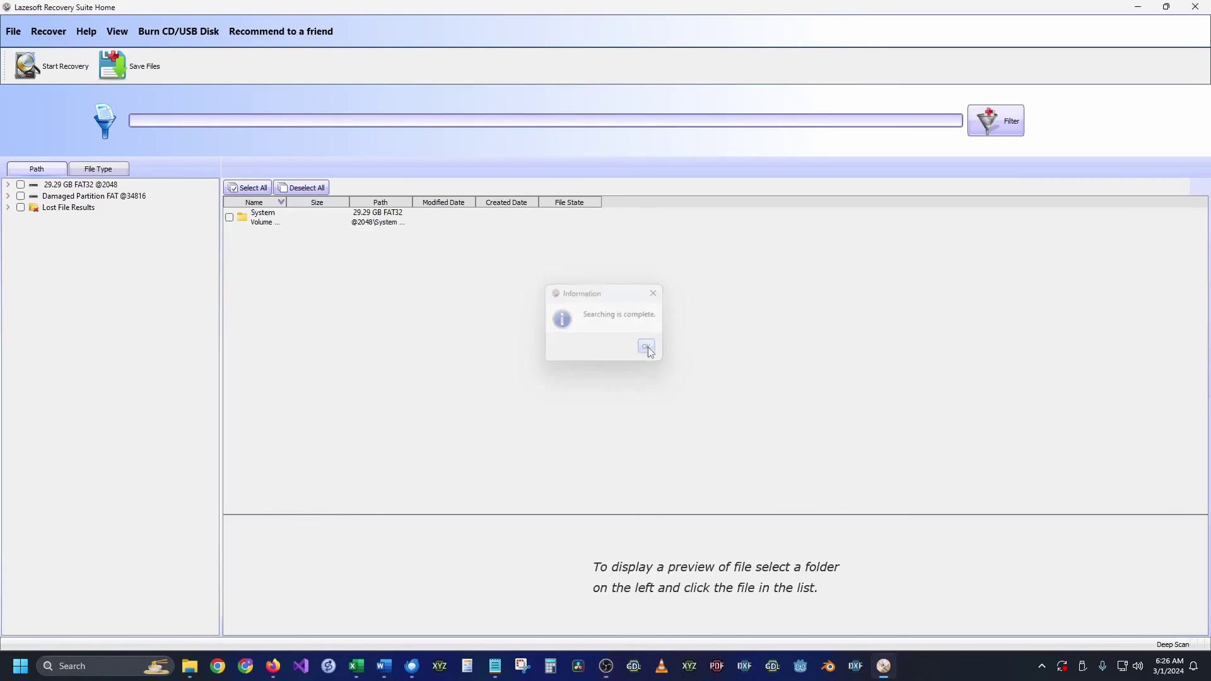
pyautogui.click(8, 208)
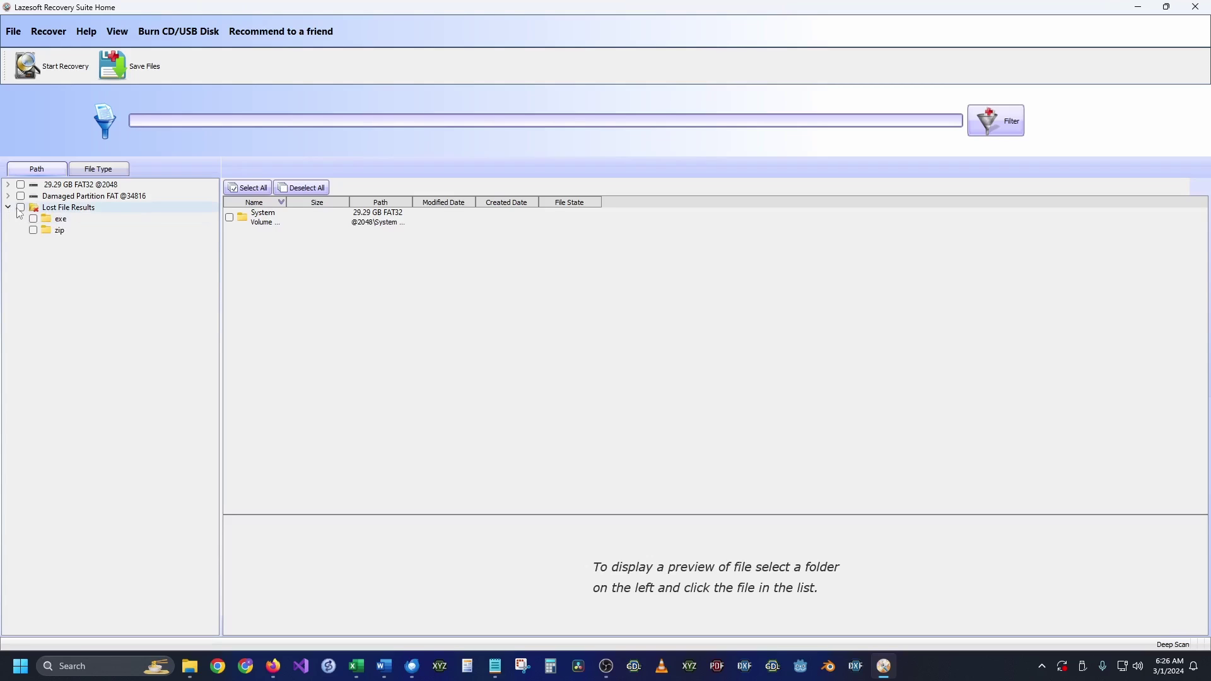
pyautogui.click(8, 207)
pyautogui.click(8, 185)
pyautogui.click(76, 197)
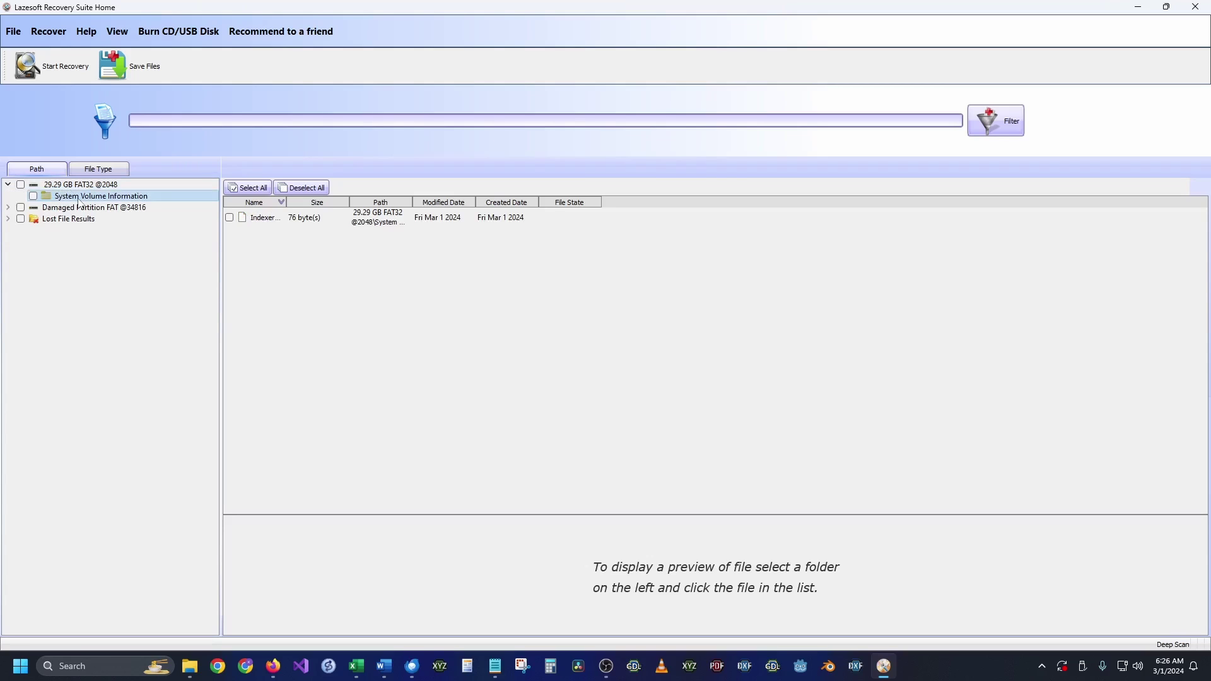
pyautogui.click(8, 207)
pyautogui.click(87, 219)
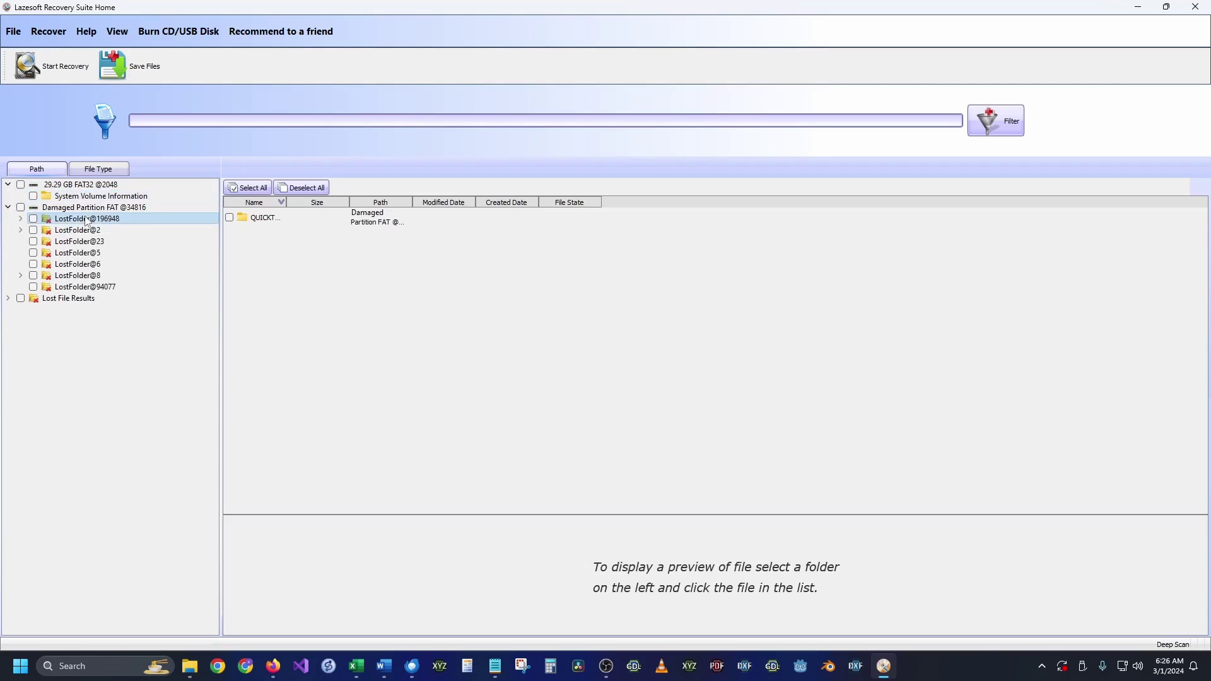
pyautogui.moveTo(287, 203); pyautogui.dragTo(355, 203)
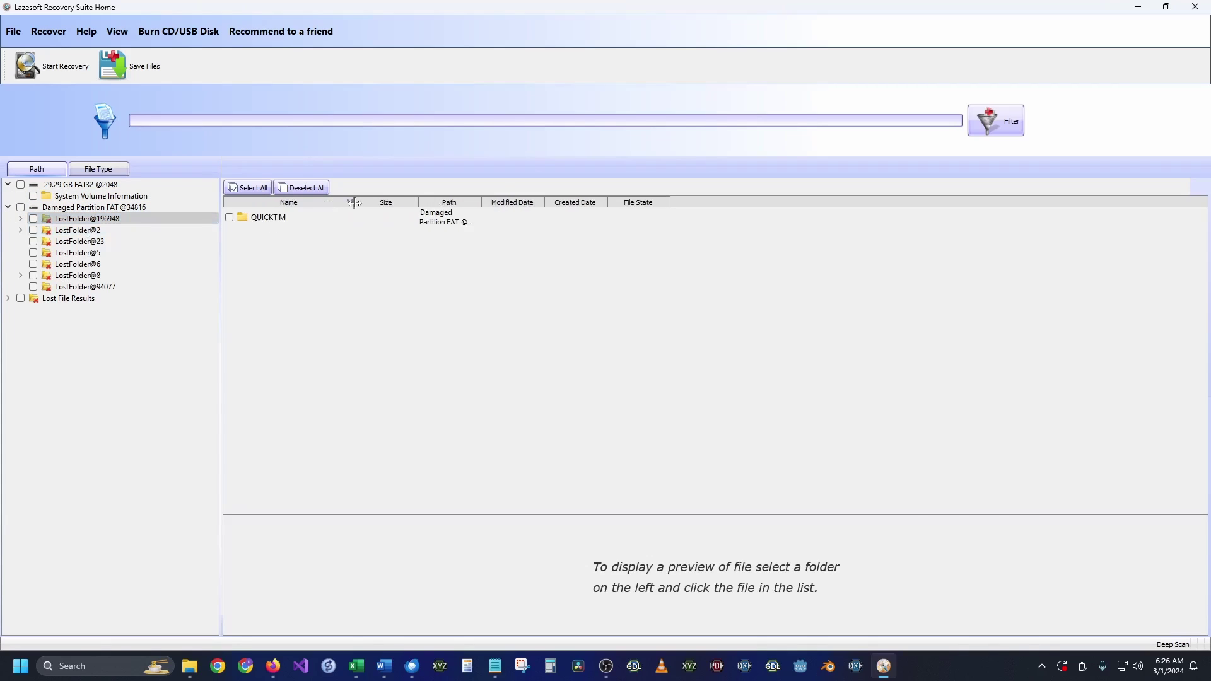
pyautogui.click(304, 224)
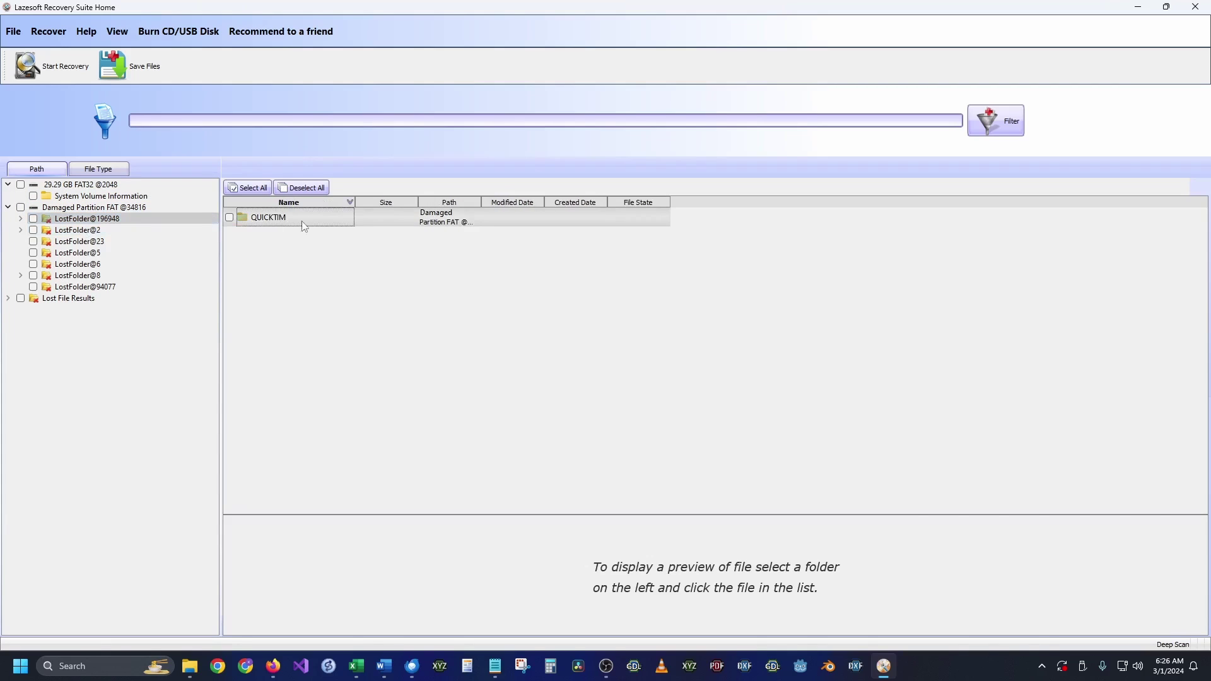
pyautogui.click(20, 219)
pyautogui.click(81, 230)
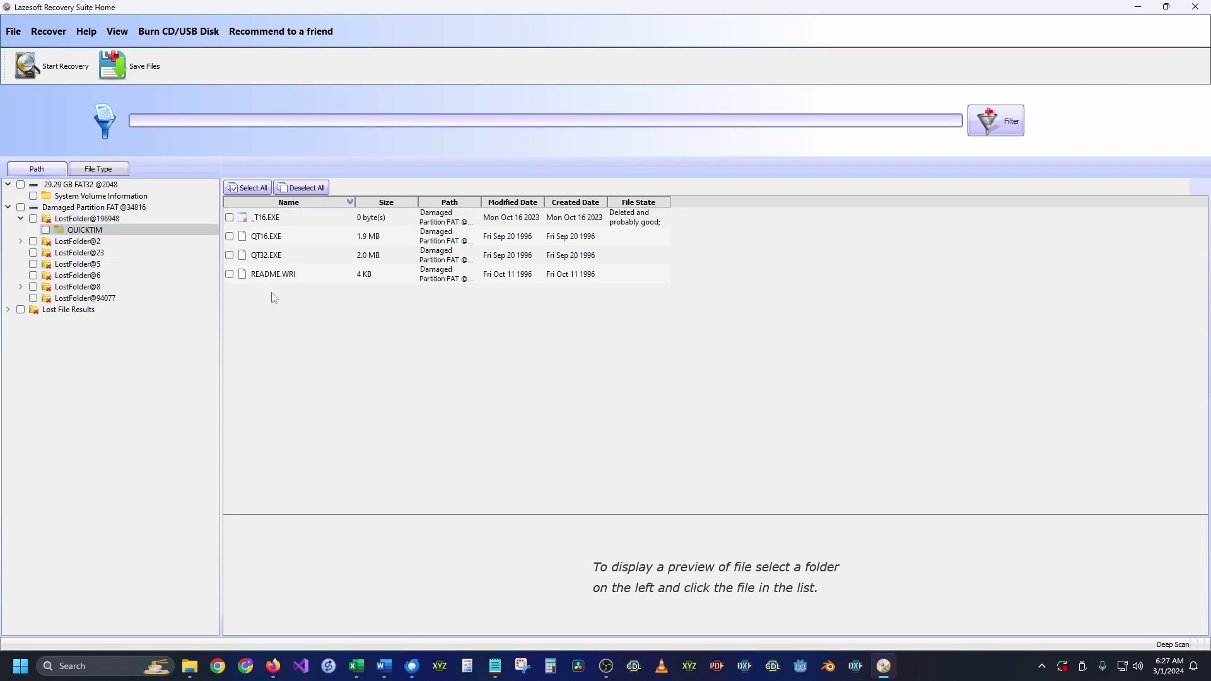
pyautogui.press('Tab')
pyautogui.press('Down')
pyautogui.press('Down')
pyautogui.press('Down')
# Step: View LostFolder@2 and LostFolder@23's driver files, sorted by size with a wider Name column
pyautogui.click(75, 242)
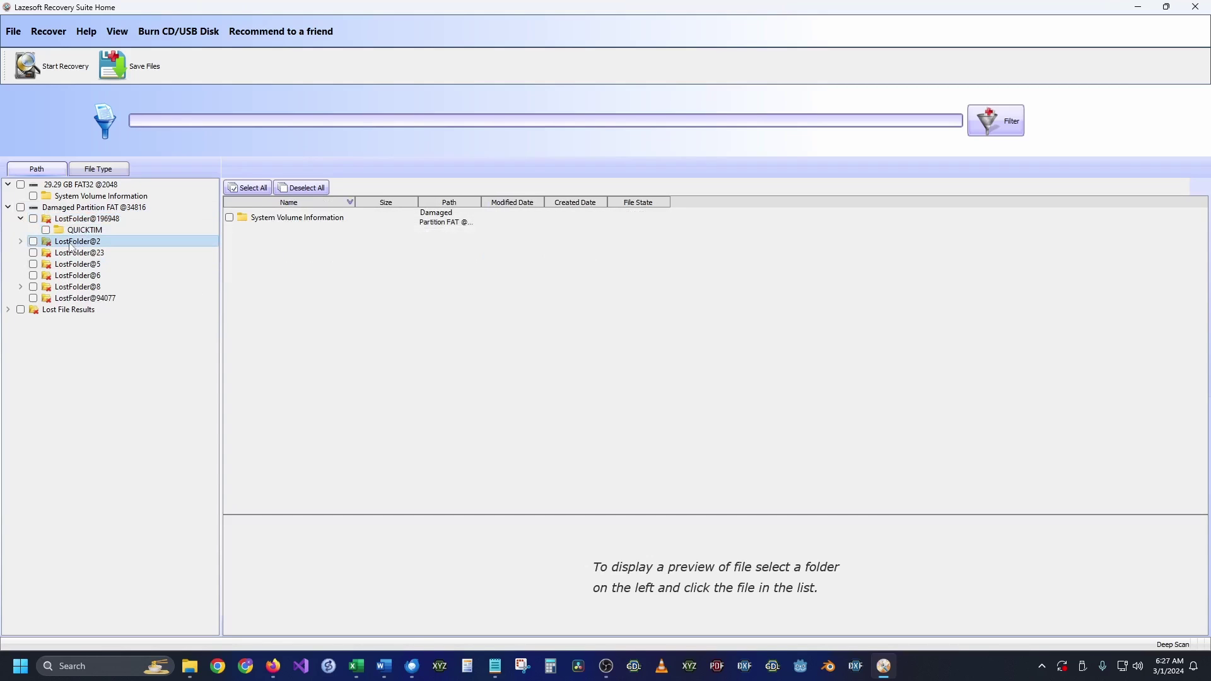
pyautogui.click(74, 253)
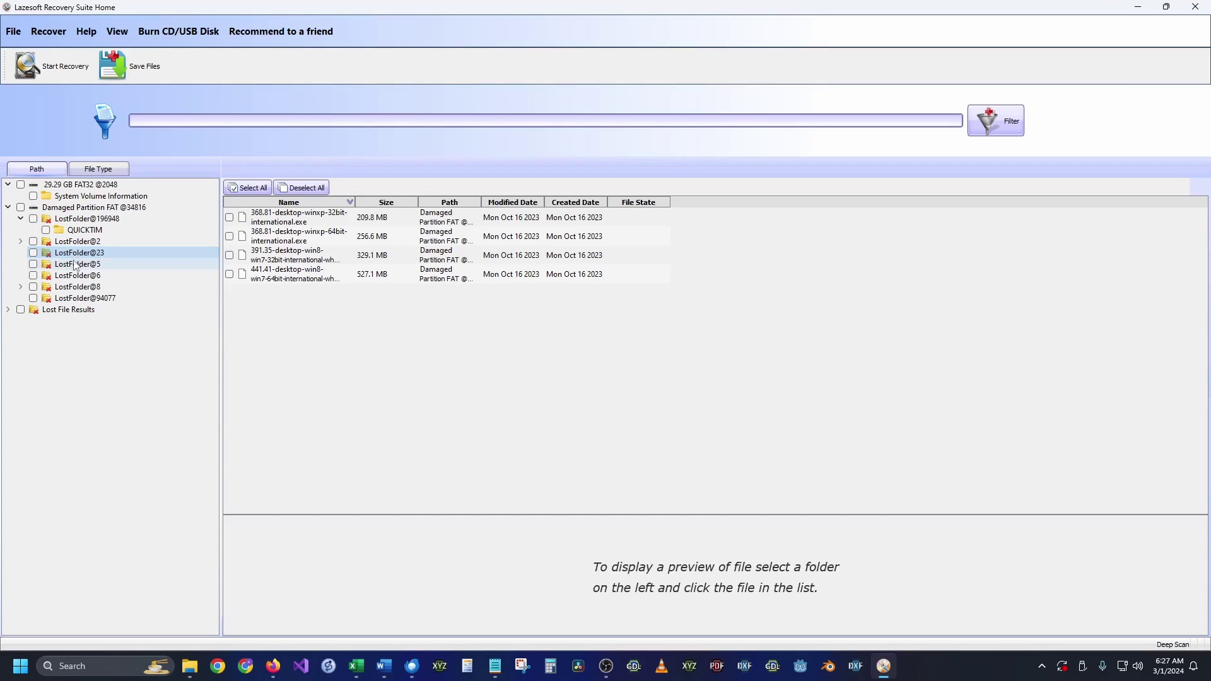
pyautogui.click(376, 205)
pyautogui.moveTo(355, 202); pyautogui.dragTo(487, 203)
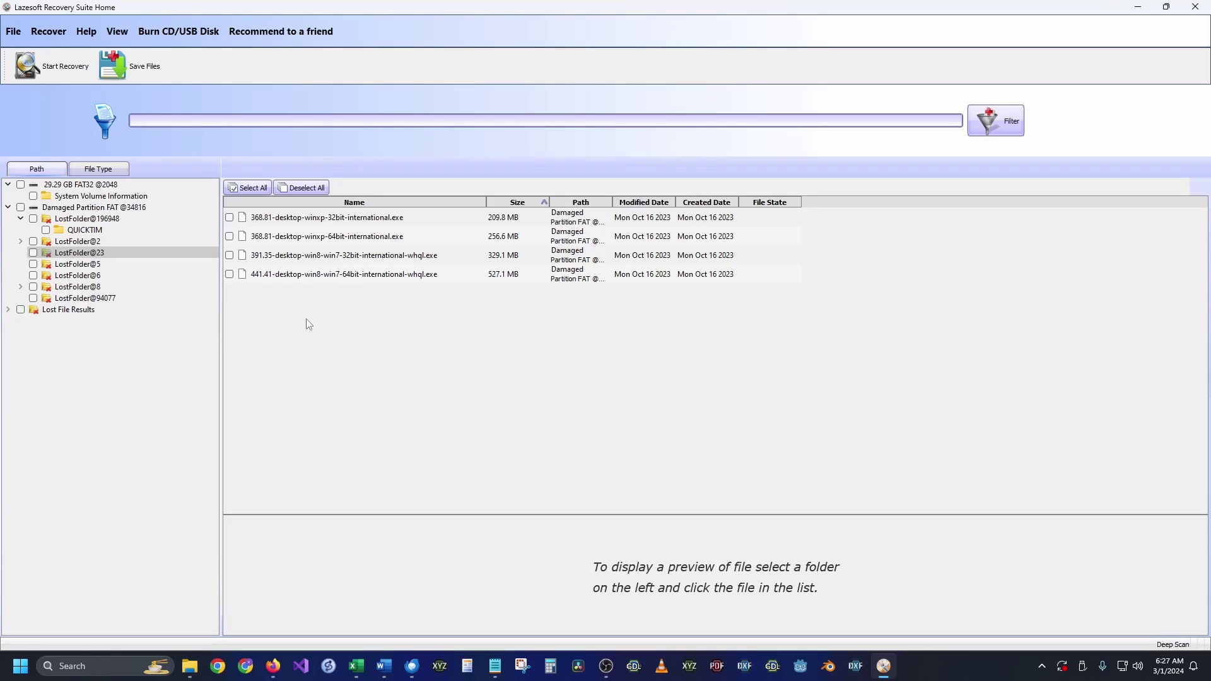
pyautogui.click(97, 265)
pyautogui.click(98, 278)
pyautogui.click(96, 288)
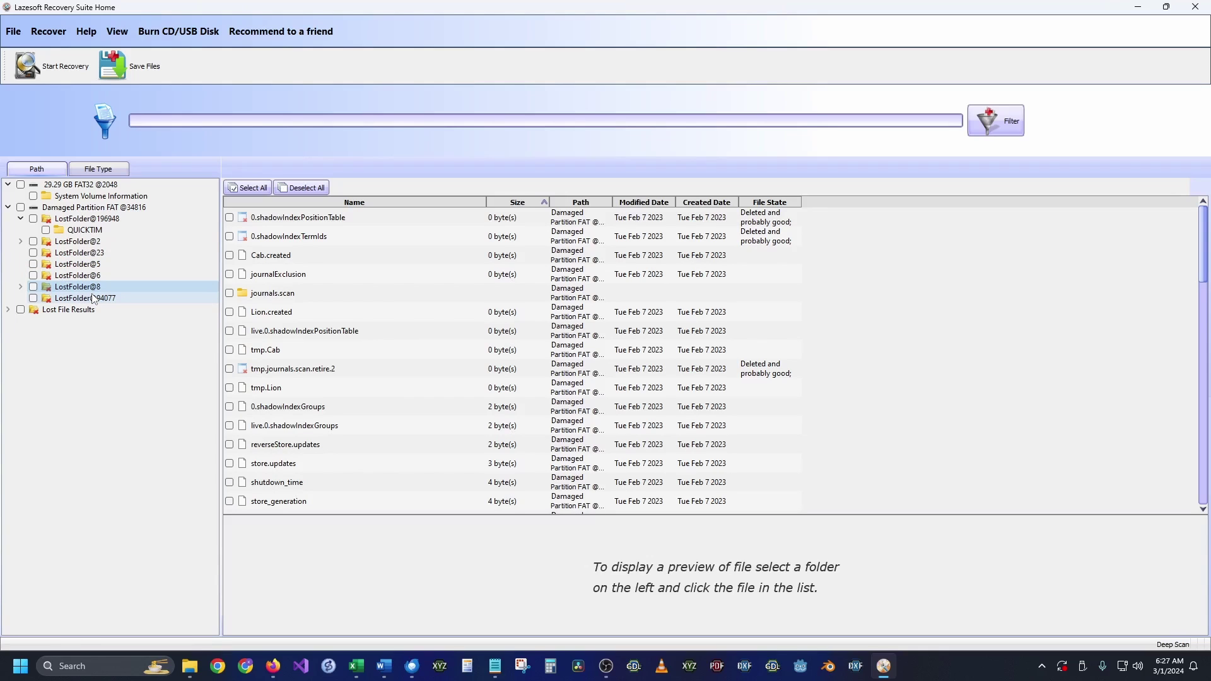
pyautogui.click(94, 299)
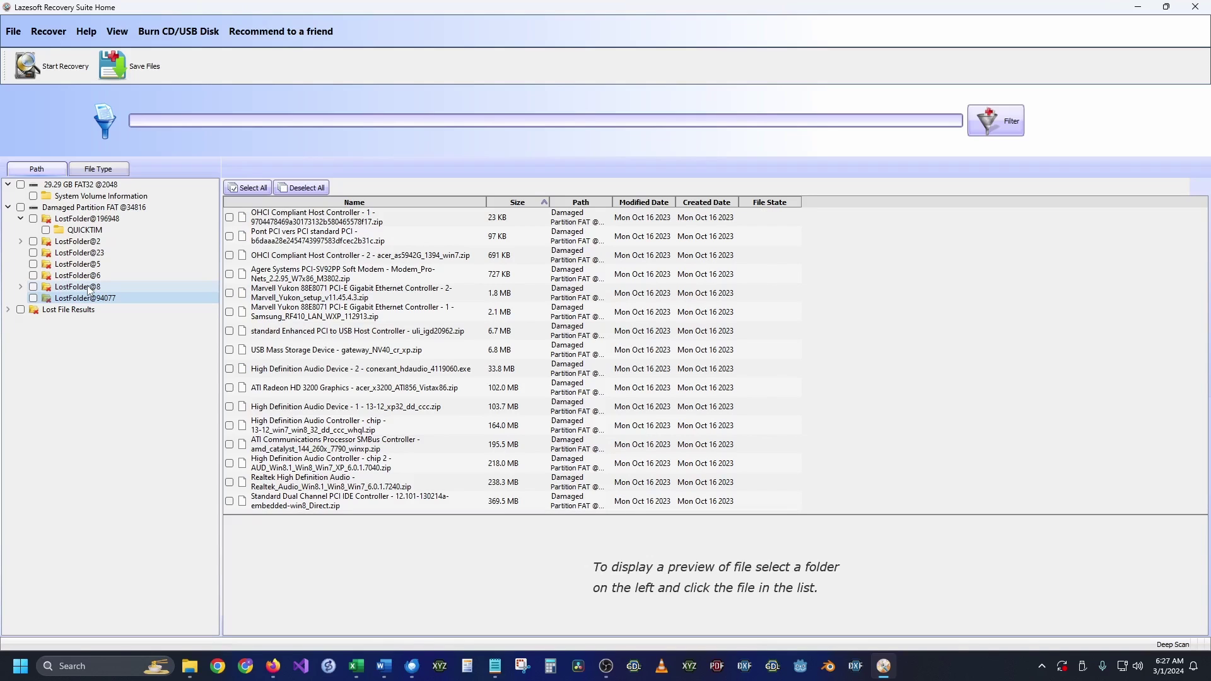
pyautogui.click(21, 288)
pyautogui.click(75, 297)
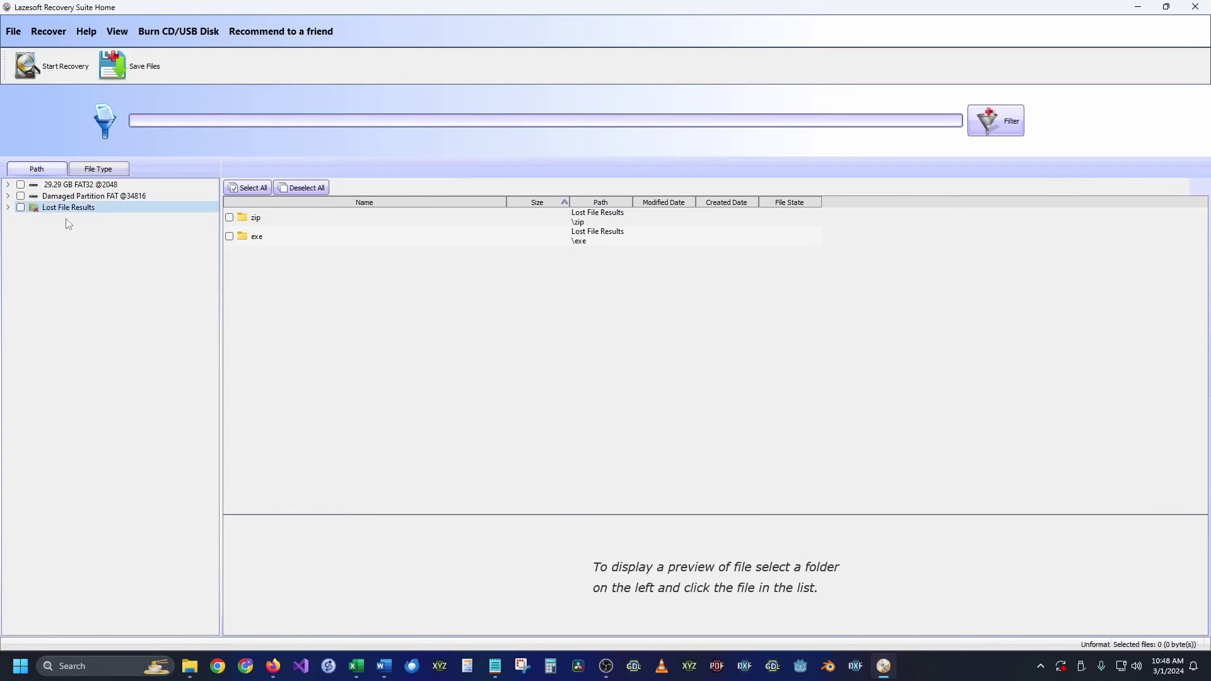
pyautogui.click(20, 209)
pyautogui.click(8, 208)
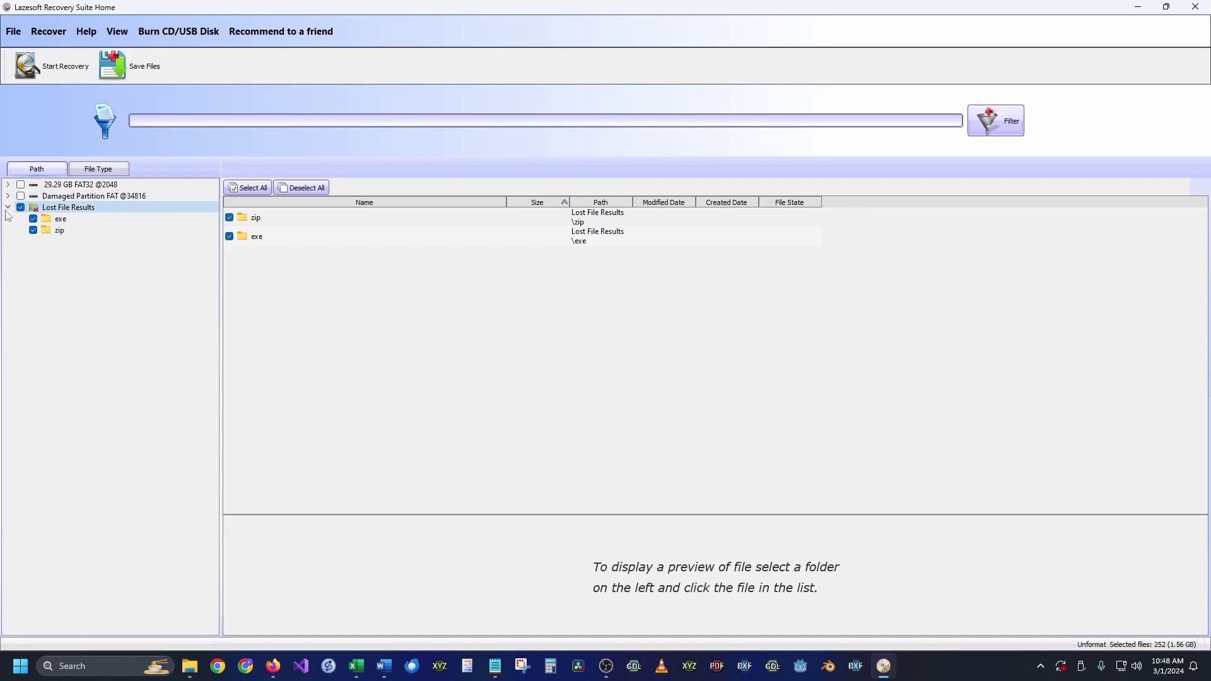
pyautogui.click(8, 207)
pyautogui.click(20, 196)
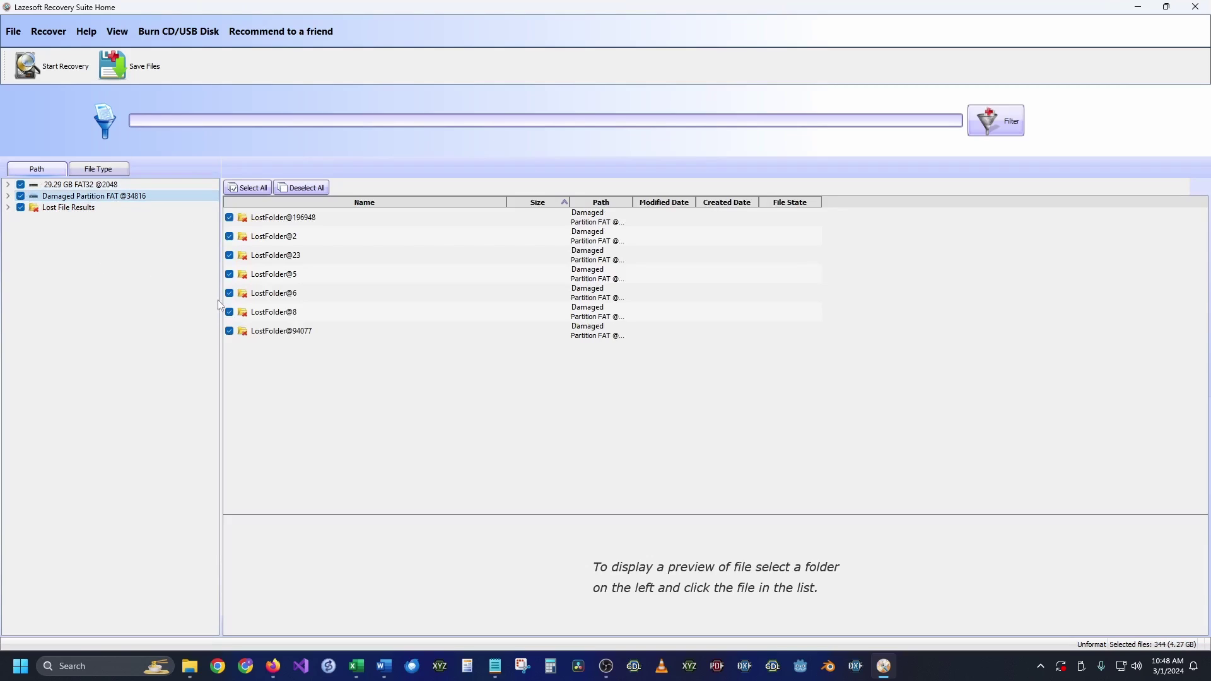
# Step: Save the 344 selected files into a new folder named 'recovered'
pyautogui.click(155, 80)
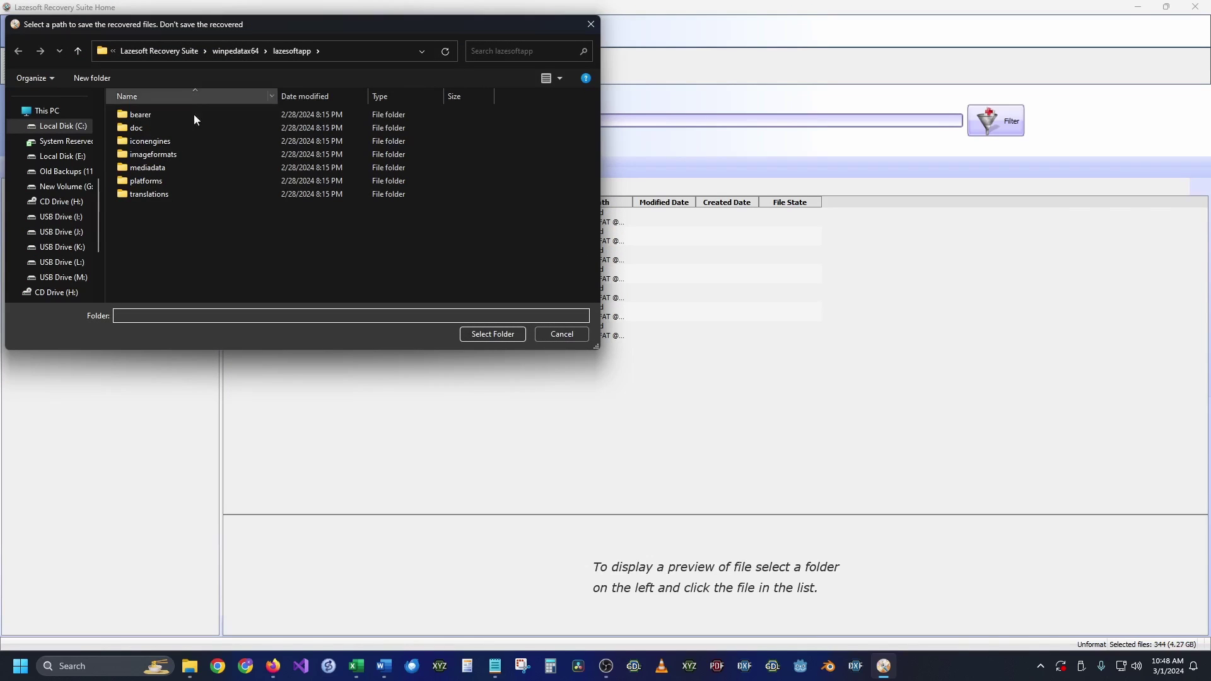
pyautogui.click(101, 79)
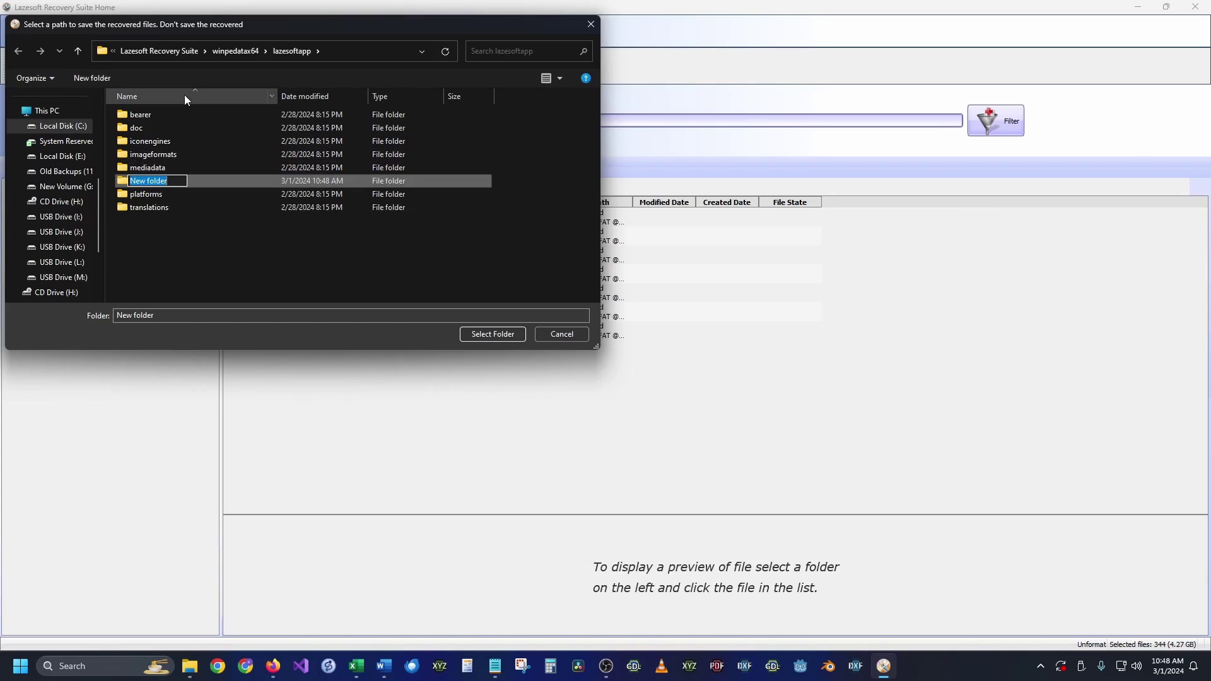
pyautogui.write('recovered')
pyautogui.press('Return')
pyautogui.doubleClick(184, 184)
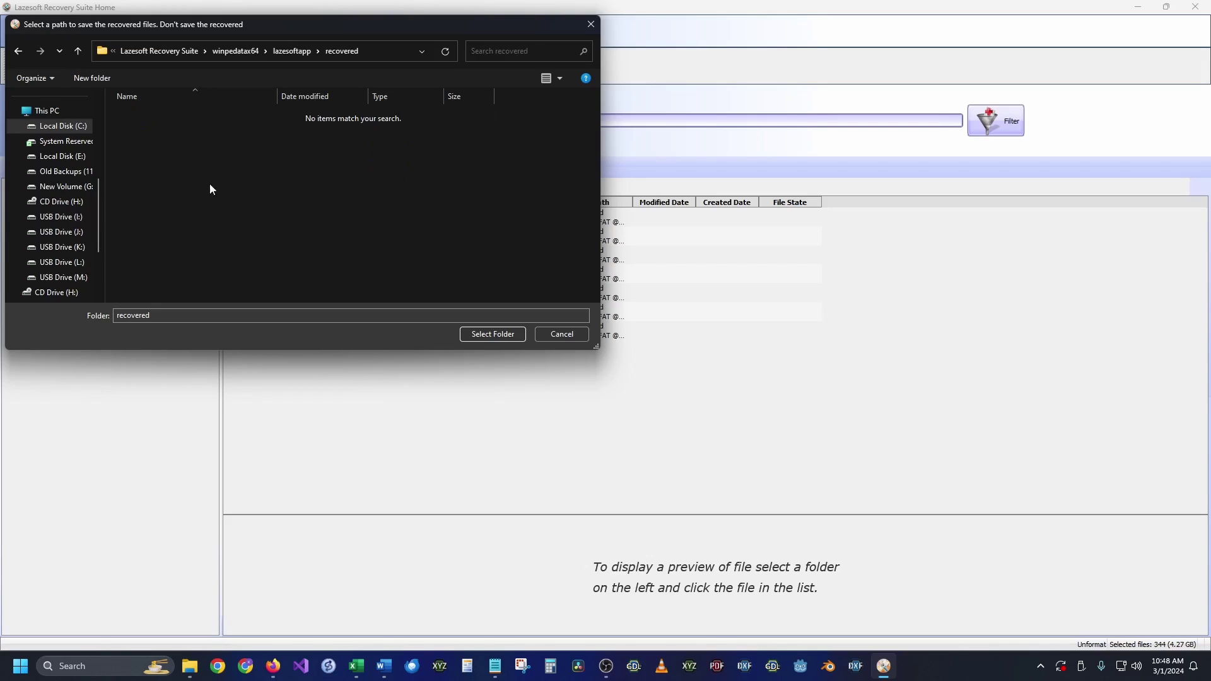
pyautogui.click(377, 53)
pyautogui.hotkey('ctrl', 'c')
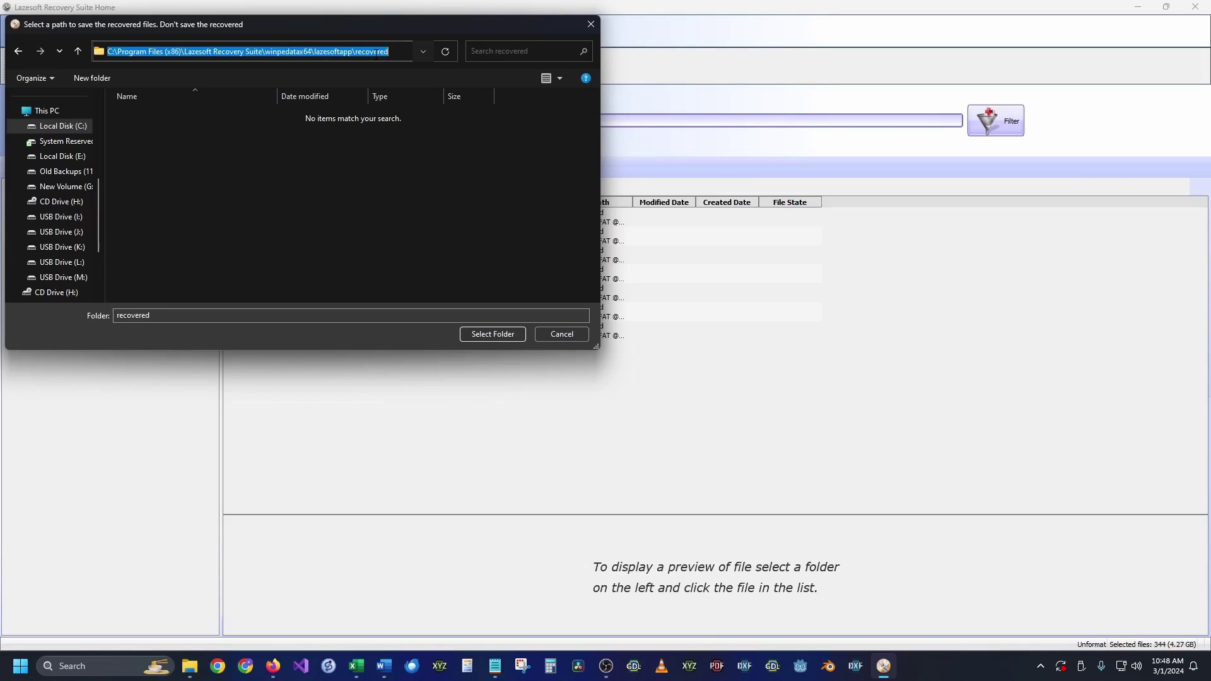
pyautogui.click(280, 203)
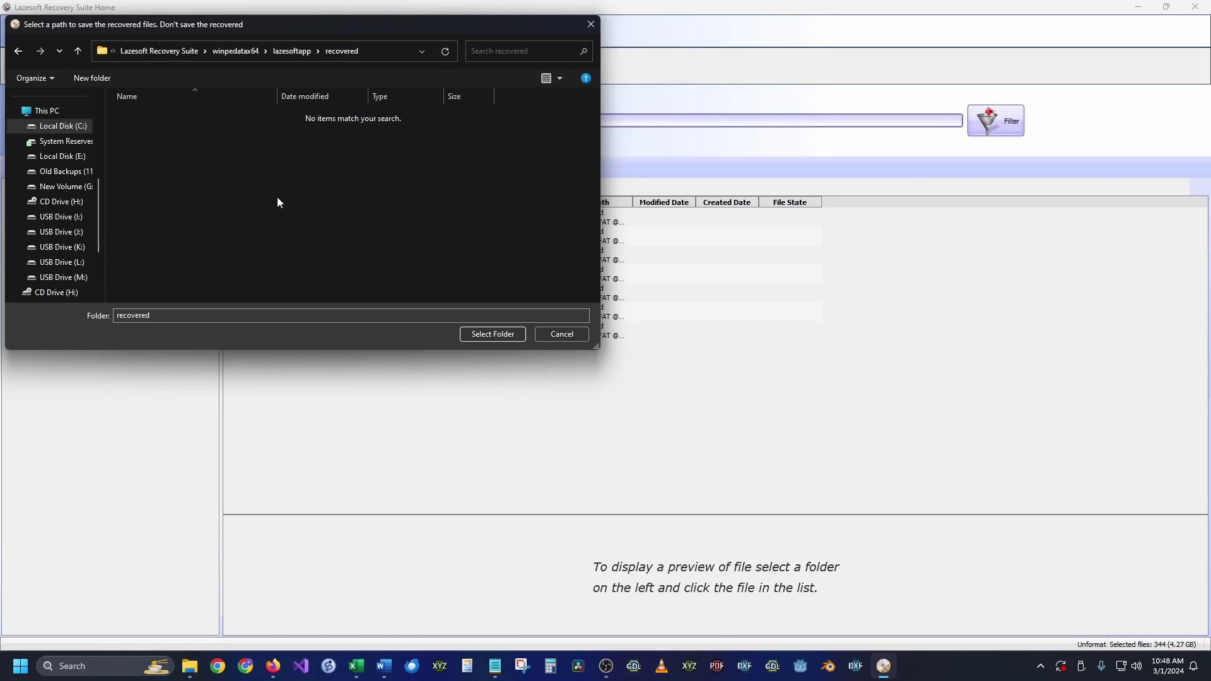
pyautogui.click(508, 336)
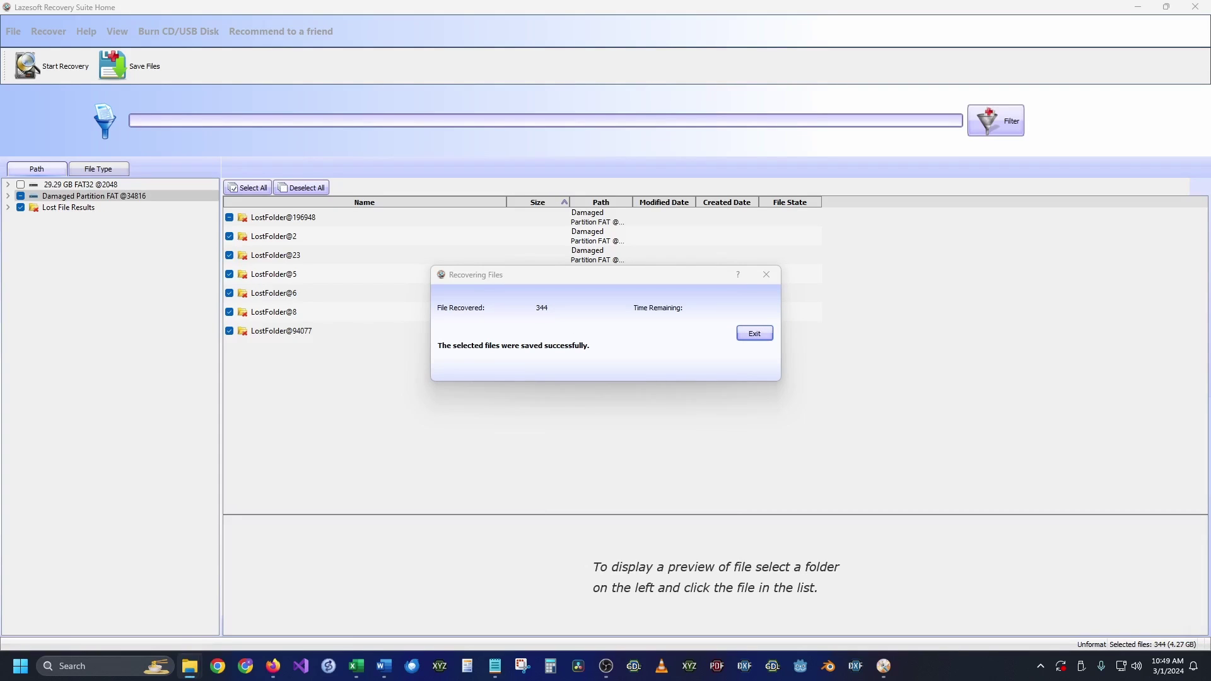
# Step: Open a File Explorer window and go to the pasted recovered folder path
pyautogui.click(190, 666)
pyautogui.moveTo(613, 133); pyautogui.dragTo(548, 69)
pyautogui.click(573, 95)
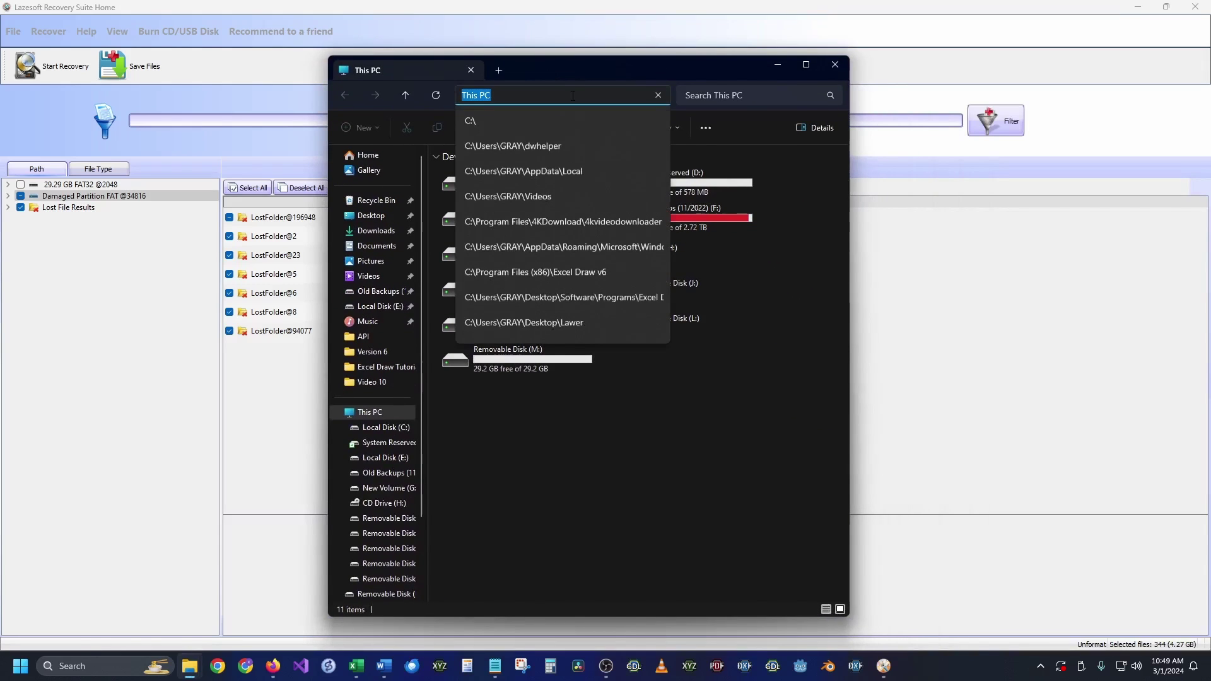
pyautogui.hotkey('ctrl', 'v')
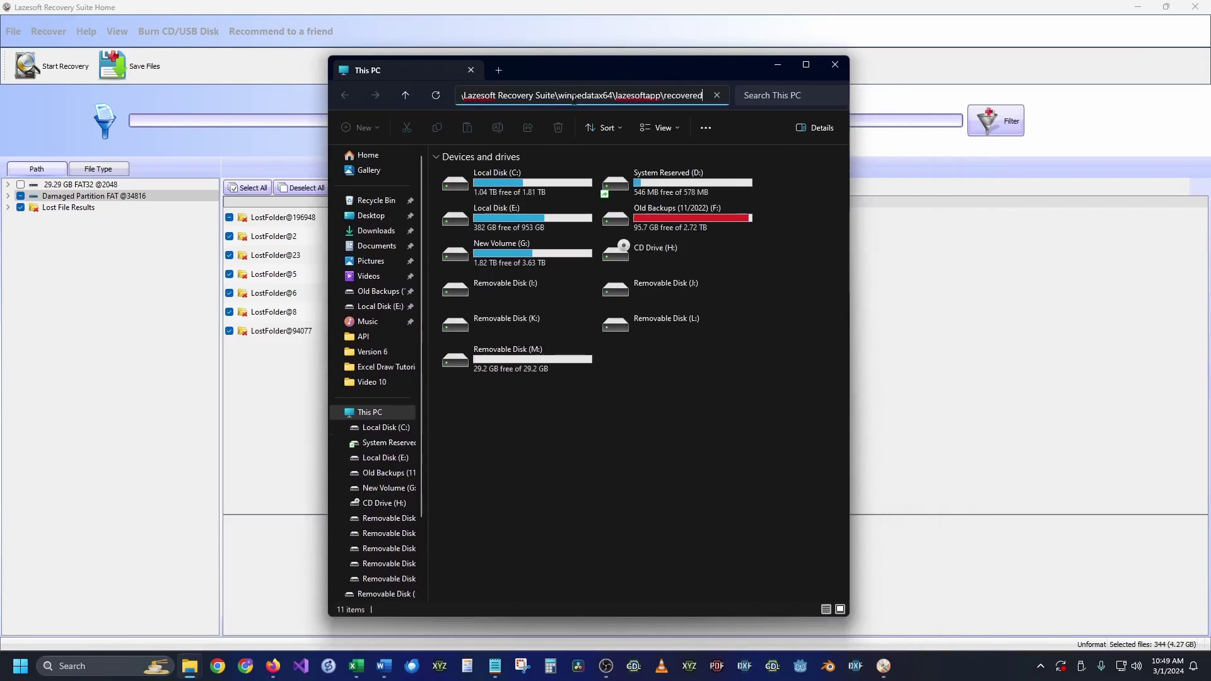
pyautogui.press('Return')
pyautogui.doubleClick(497, 175)
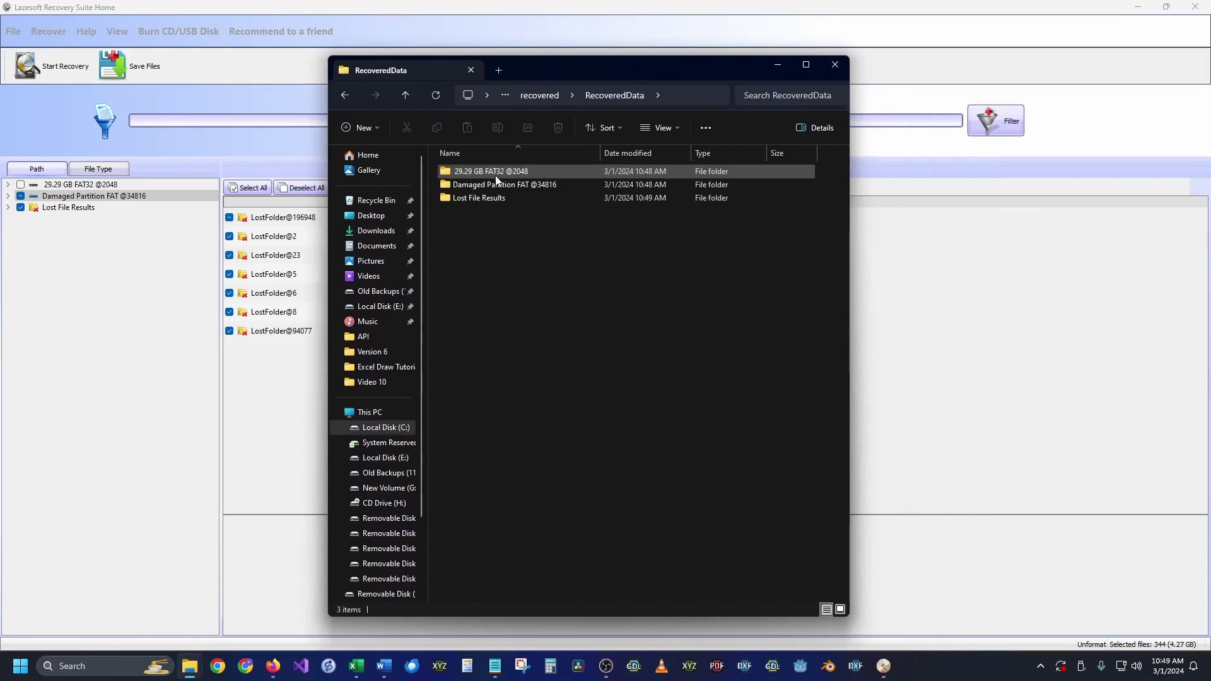
pyautogui.moveTo(484, 234); pyautogui.dragTo(479, 183)
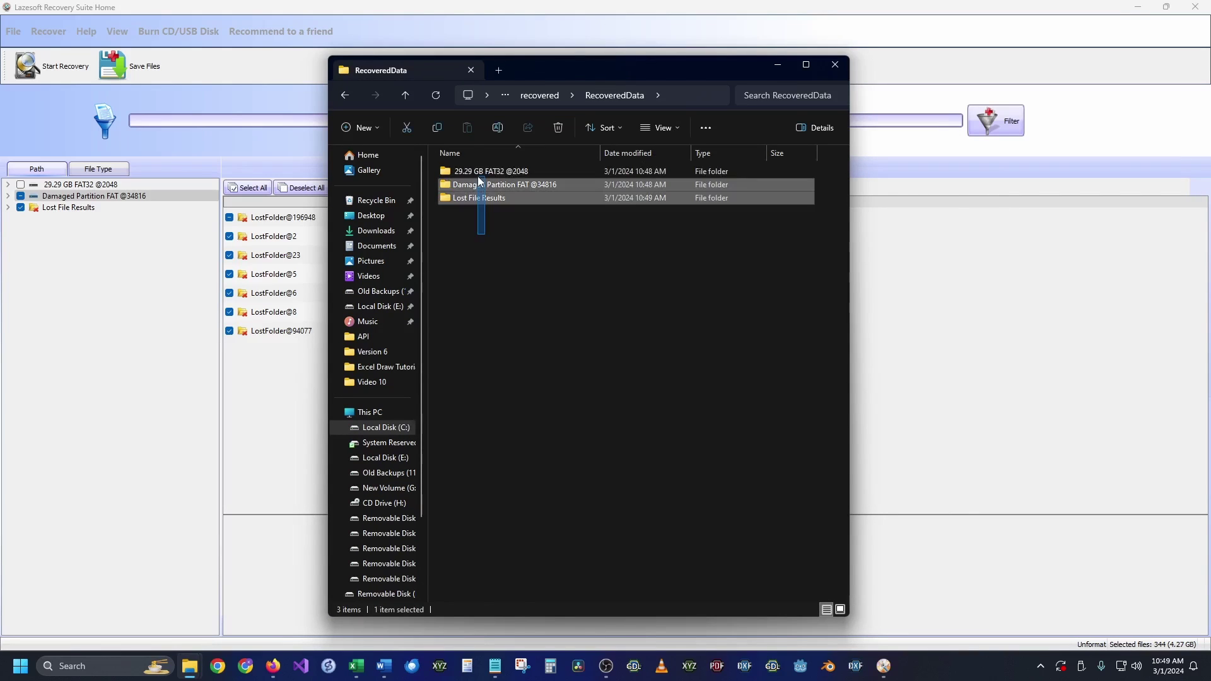
pyautogui.click(475, 240)
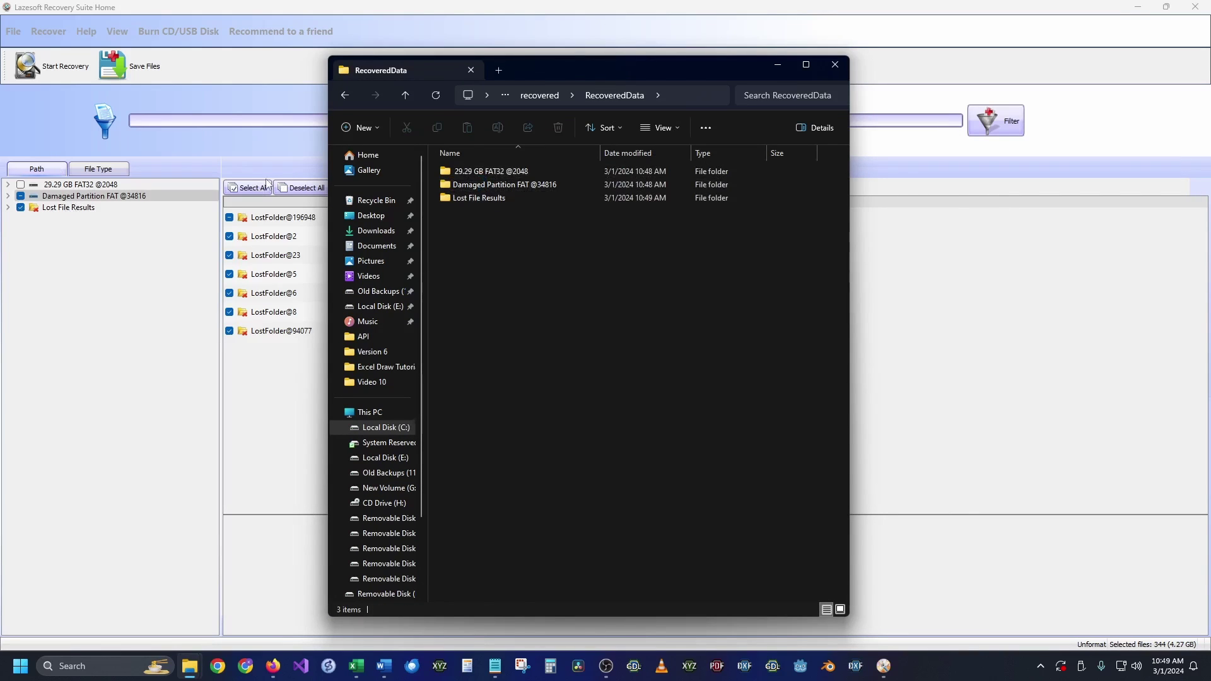
pyautogui.doubleClick(501, 172)
pyautogui.doubleClick(509, 173)
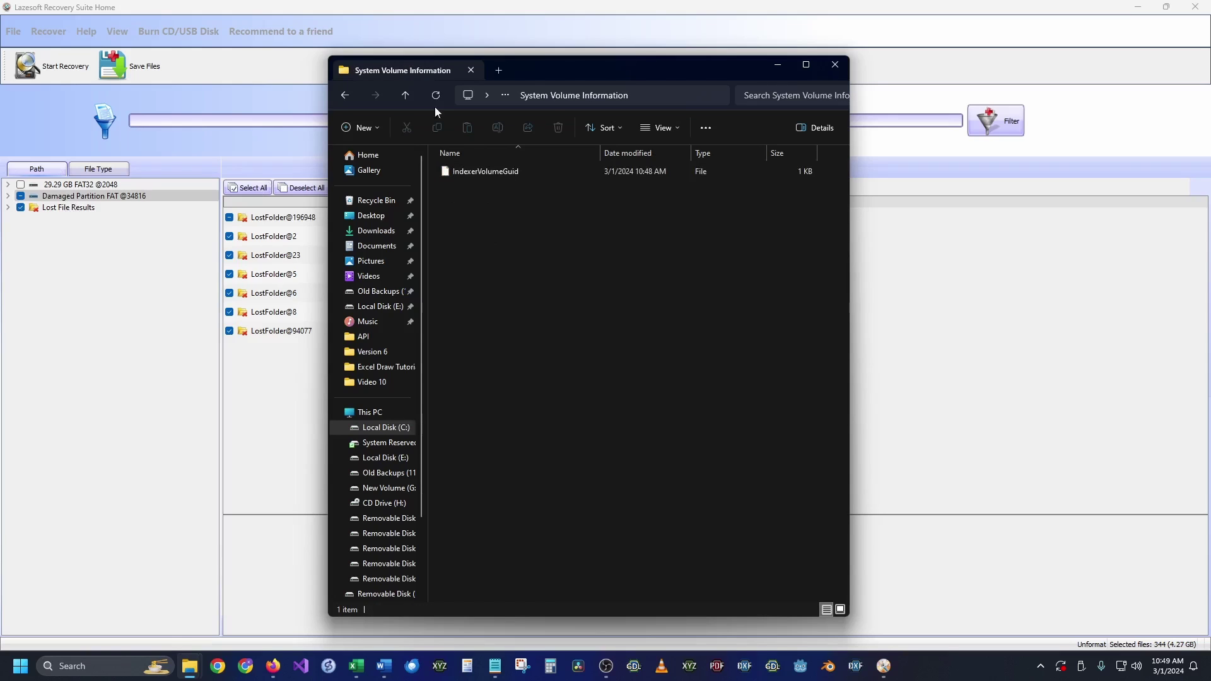
pyautogui.click(351, 99)
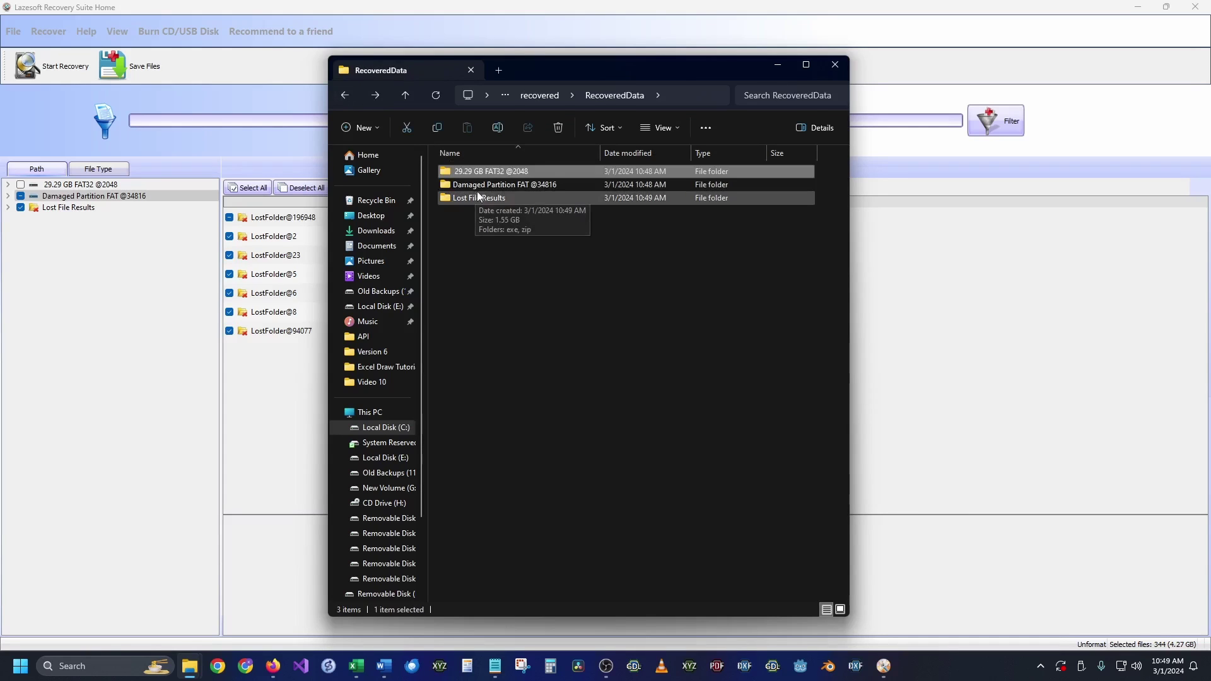
pyautogui.doubleClick(477, 186)
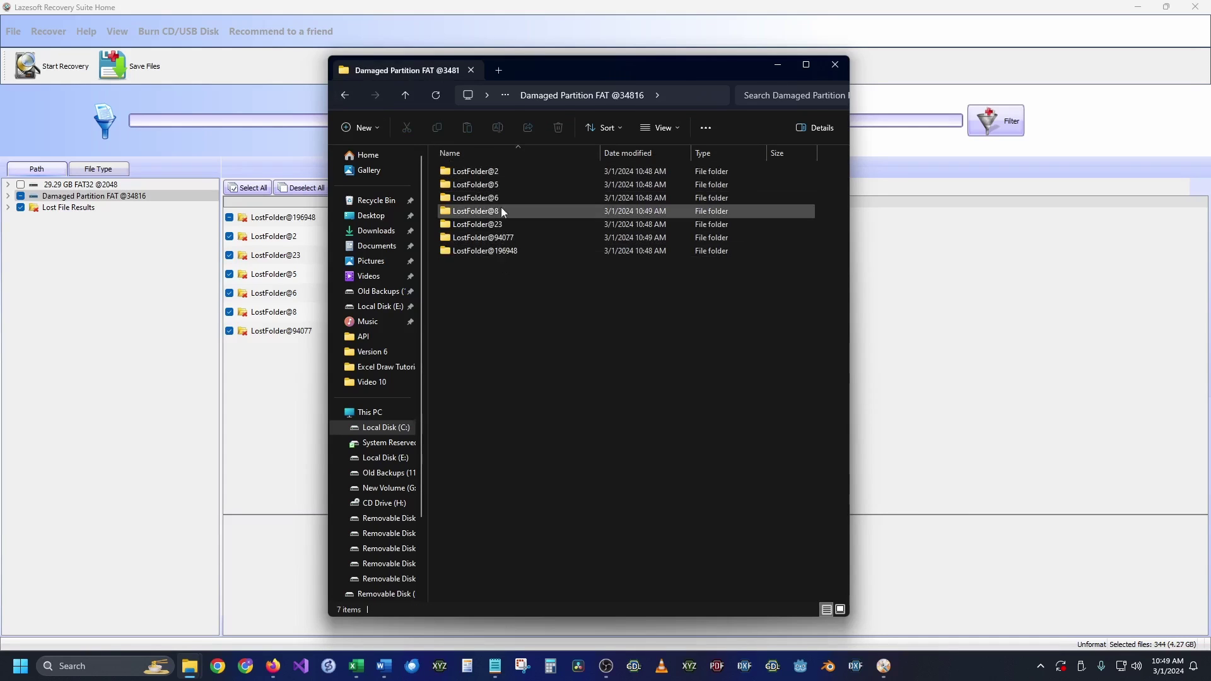
pyautogui.doubleClick(498, 172)
pyautogui.doubleClick(498, 172)
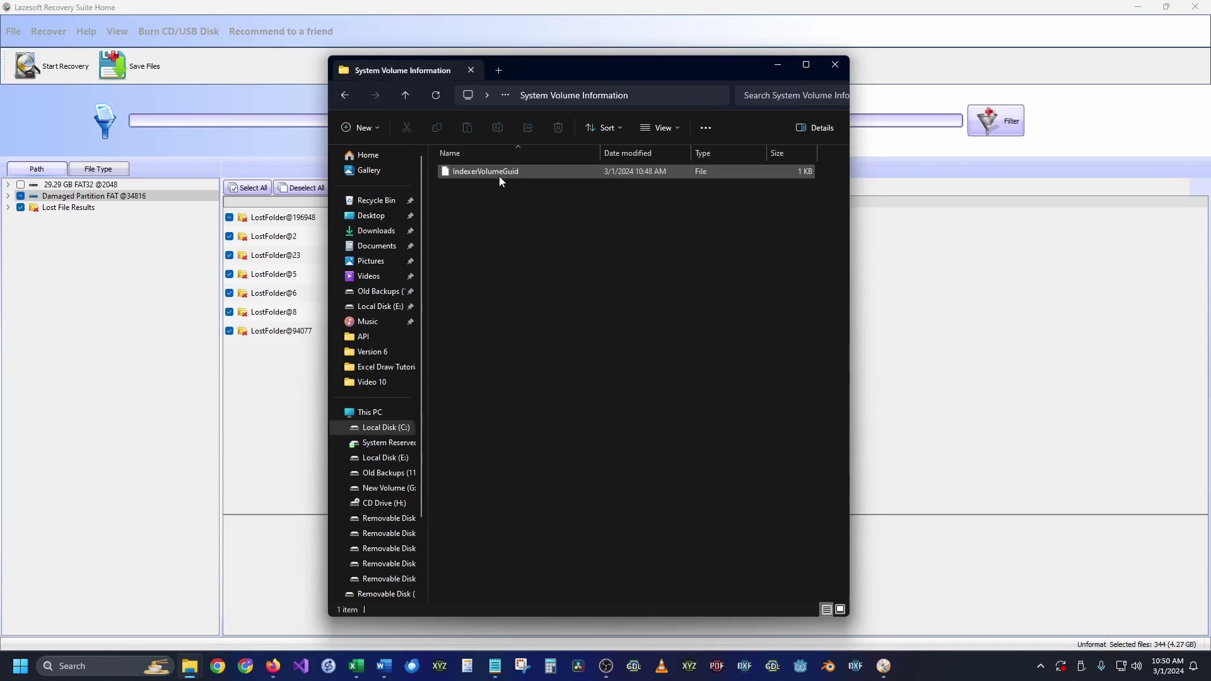
pyautogui.doubleClick(345, 95)
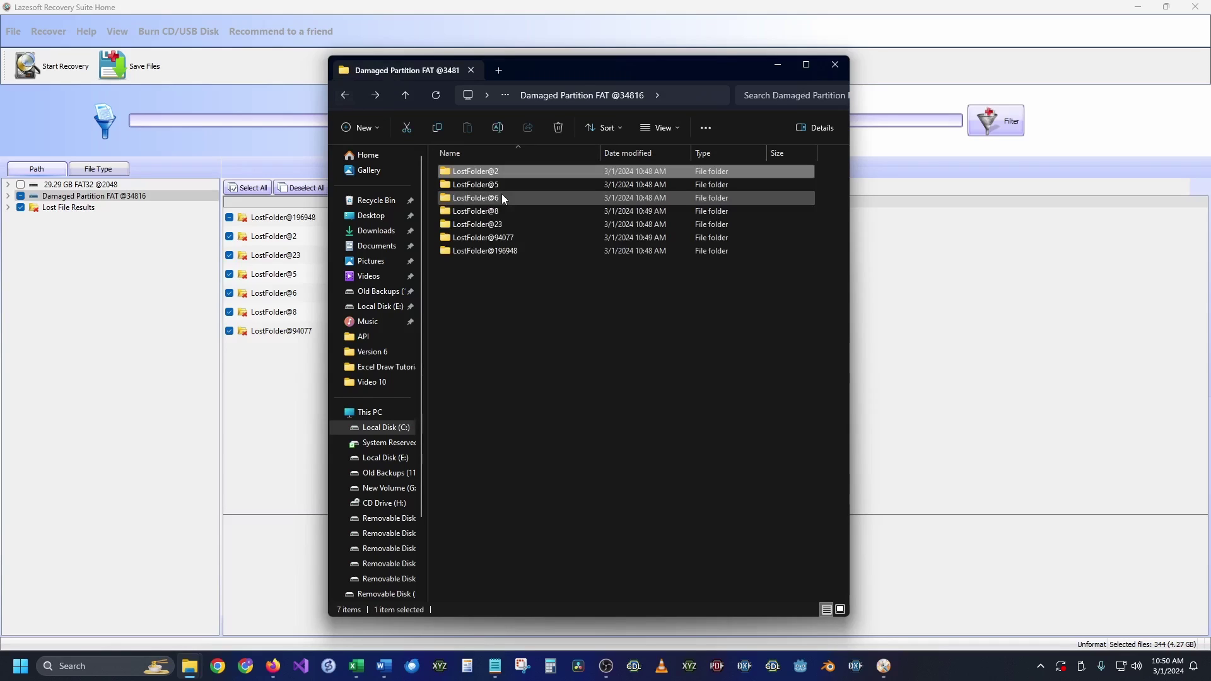
pyautogui.doubleClick(501, 187)
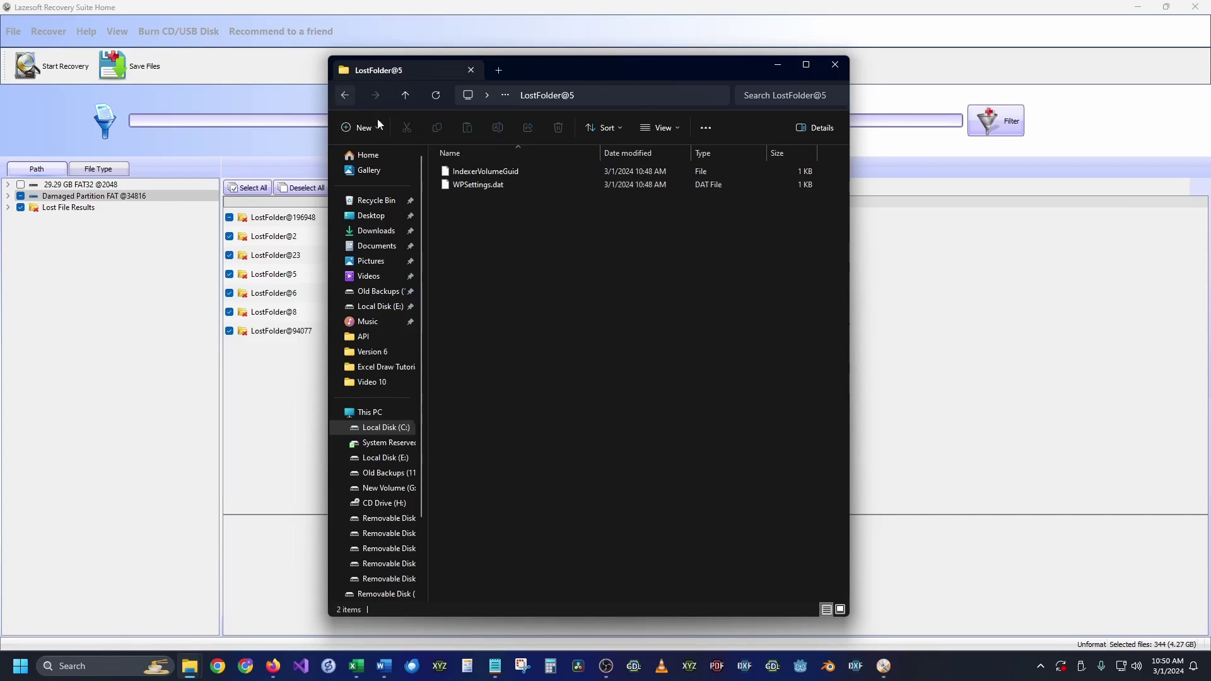
pyautogui.hotkey('alt', 'Left')
# Step: Review the four driver installers in LostFolder@23 and 16 archives in LostFolder@94077
pyautogui.doubleClick(501, 196)
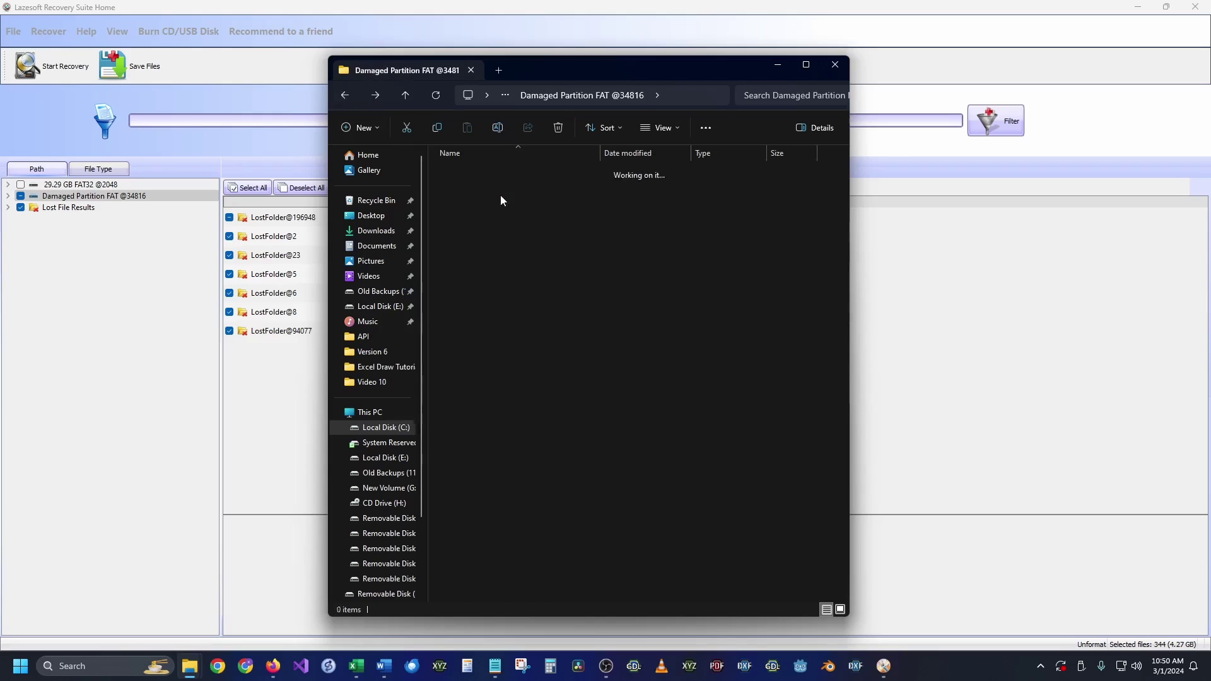
pyautogui.doubleClick(600, 154)
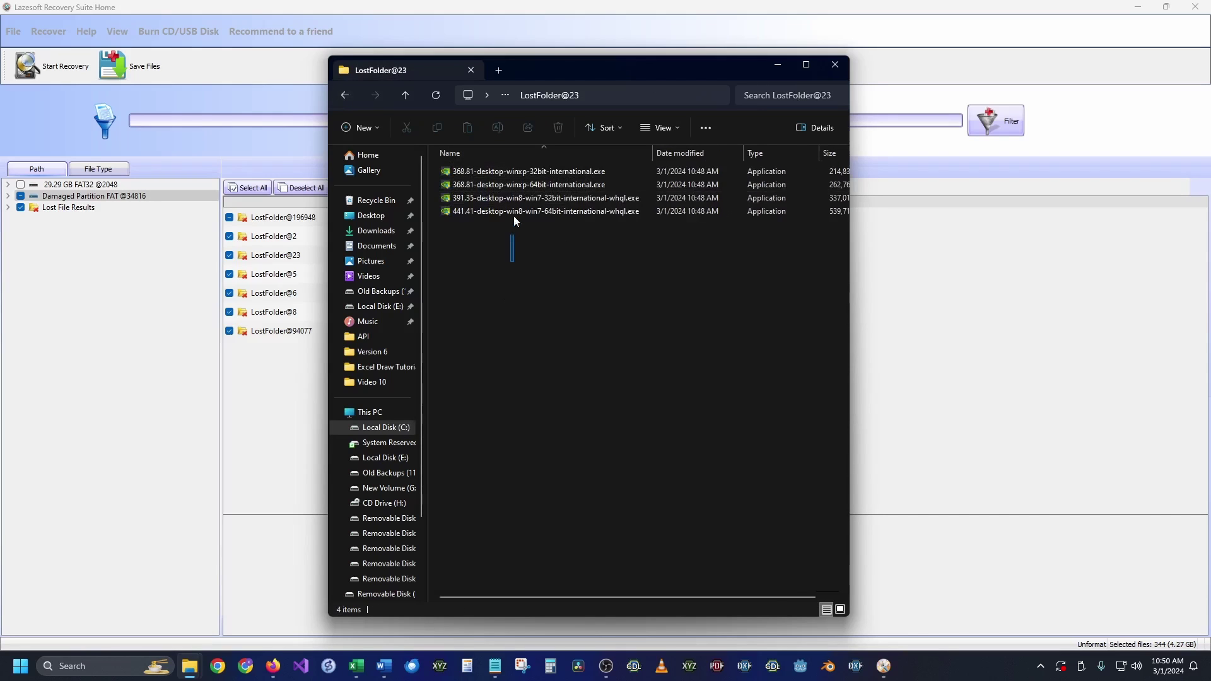
pyautogui.moveTo(516, 200); pyautogui.dragTo(546, 229)
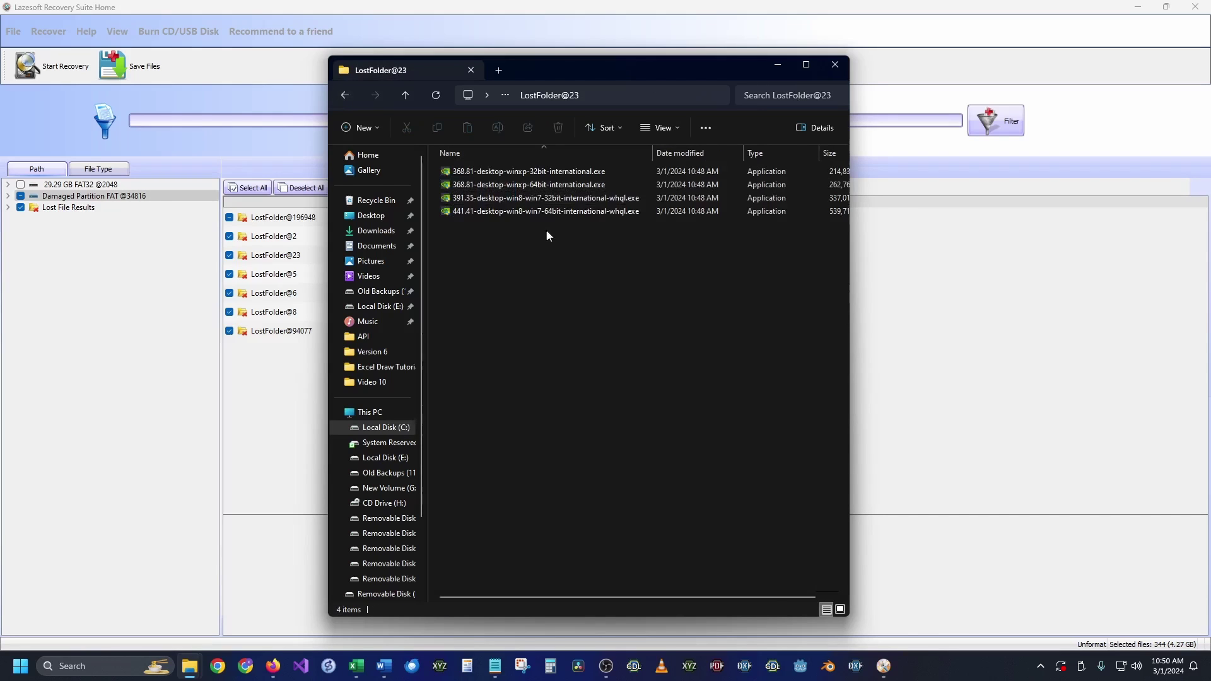
pyautogui.click(345, 102)
pyautogui.doubleClick(491, 250)
pyautogui.moveTo(471, 411); pyautogui.dragTo(519, 421)
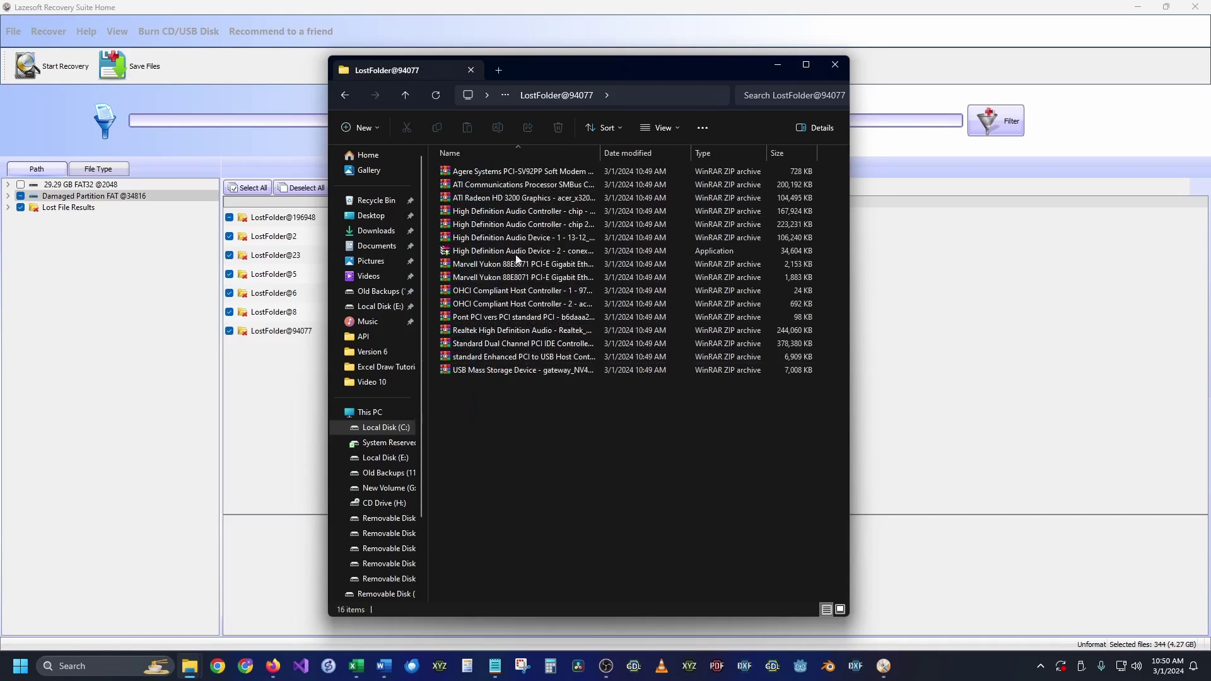
pyautogui.click(346, 96)
# Step: Check the four recovered QuickTime files in LostFolder@196948's QUICKTIM folder
pyautogui.doubleClick(483, 252)
pyautogui.doubleClick(467, 171)
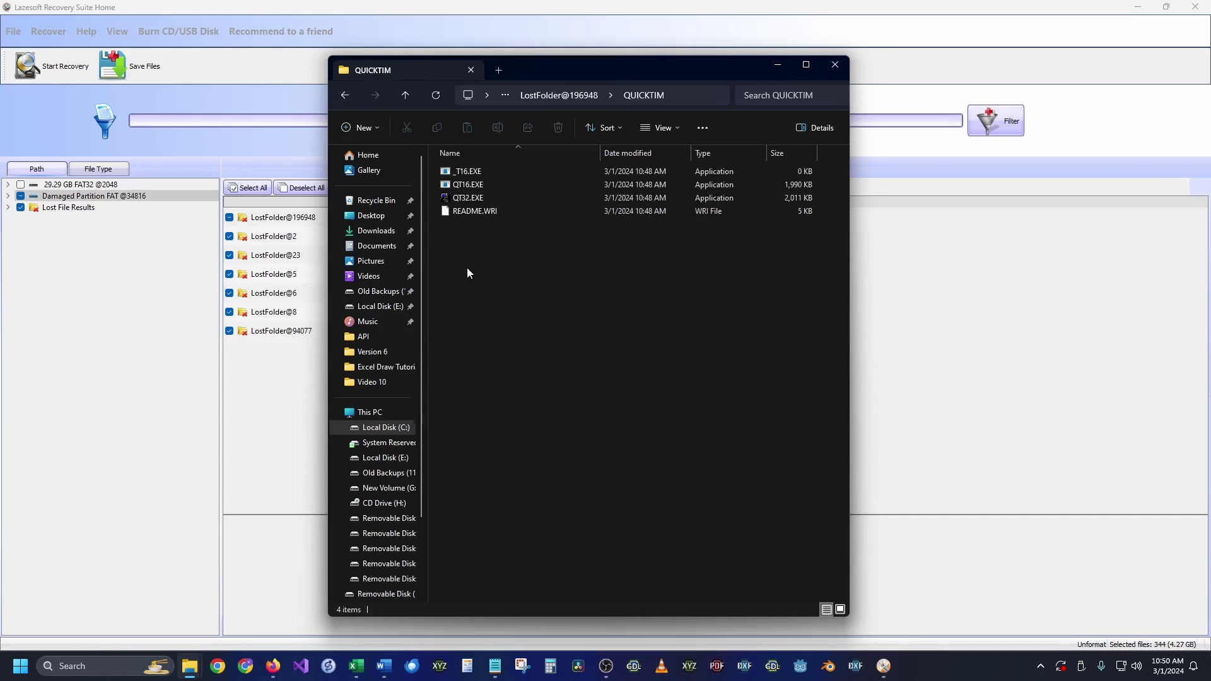
pyautogui.moveTo(471, 277); pyautogui.dragTo(512, 221)
pyautogui.click(346, 96)
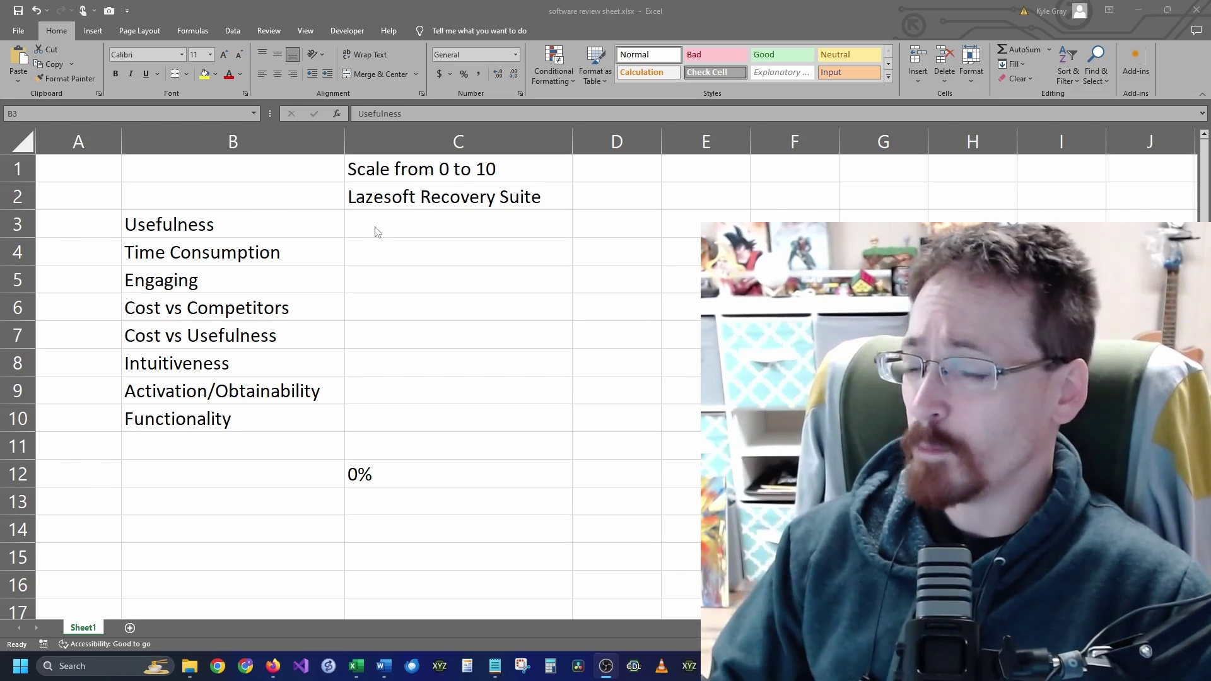
# Step: Enter a Usefulness rating of 10 in cell C3, bringing the score to 13%
pyautogui.click(378, 234)
pyautogui.click(429, 230)
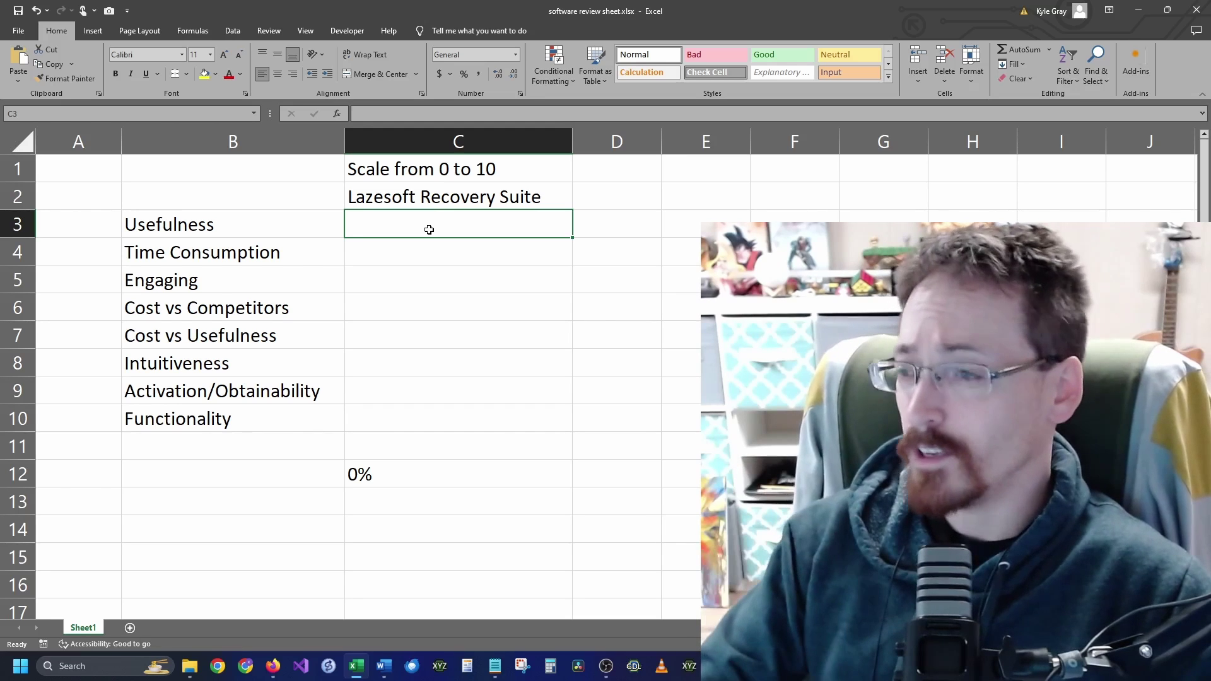
pyautogui.write('10')
pyautogui.press('Return')
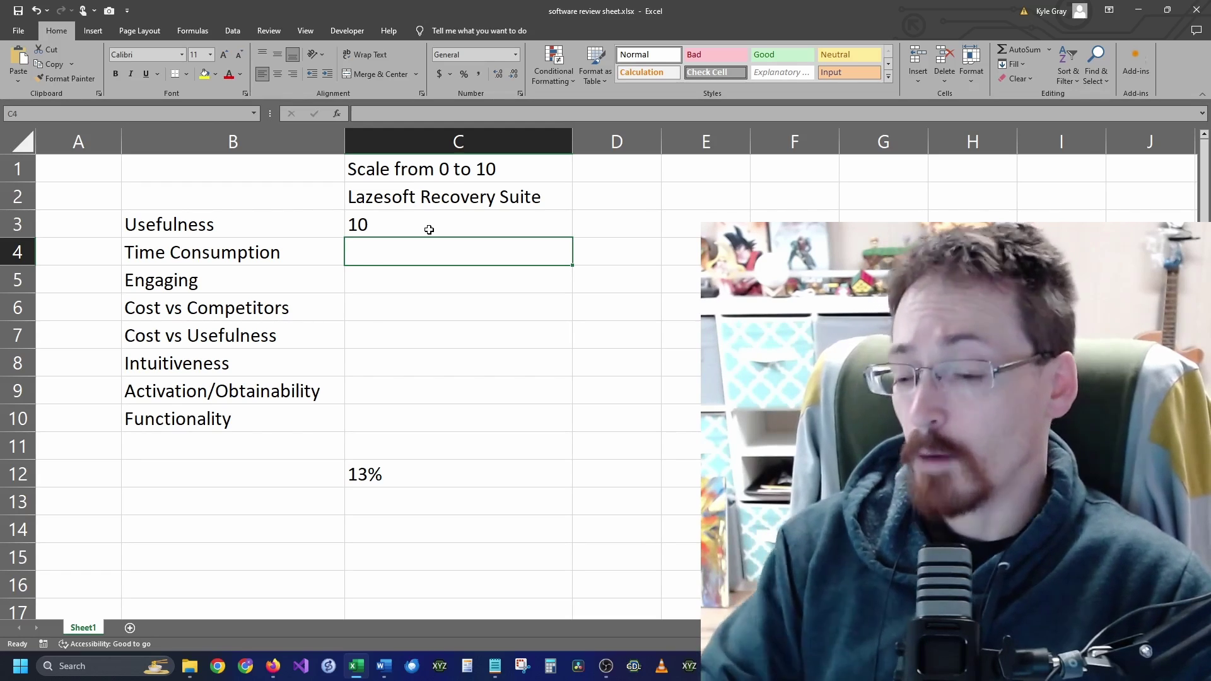
# Step: Enter 9 for Time Consumption in C4 and 9 for Engaging in C5
pyautogui.write('9')
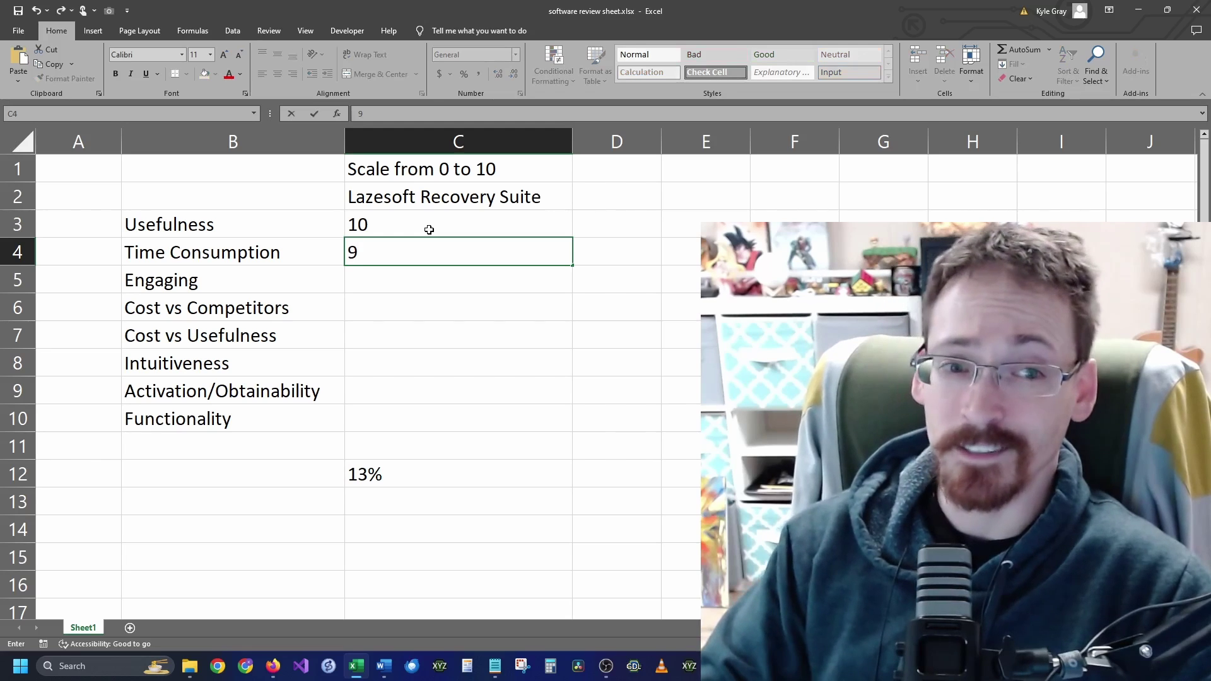
pyautogui.press('Return')
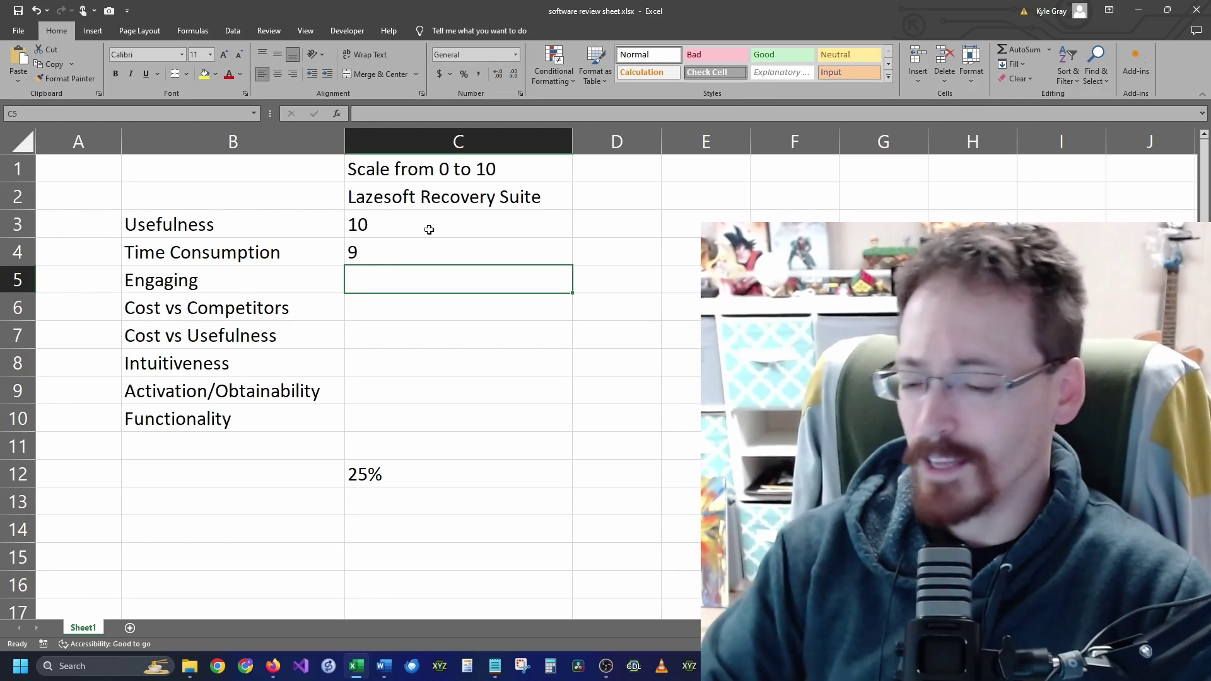
pyautogui.write('9')
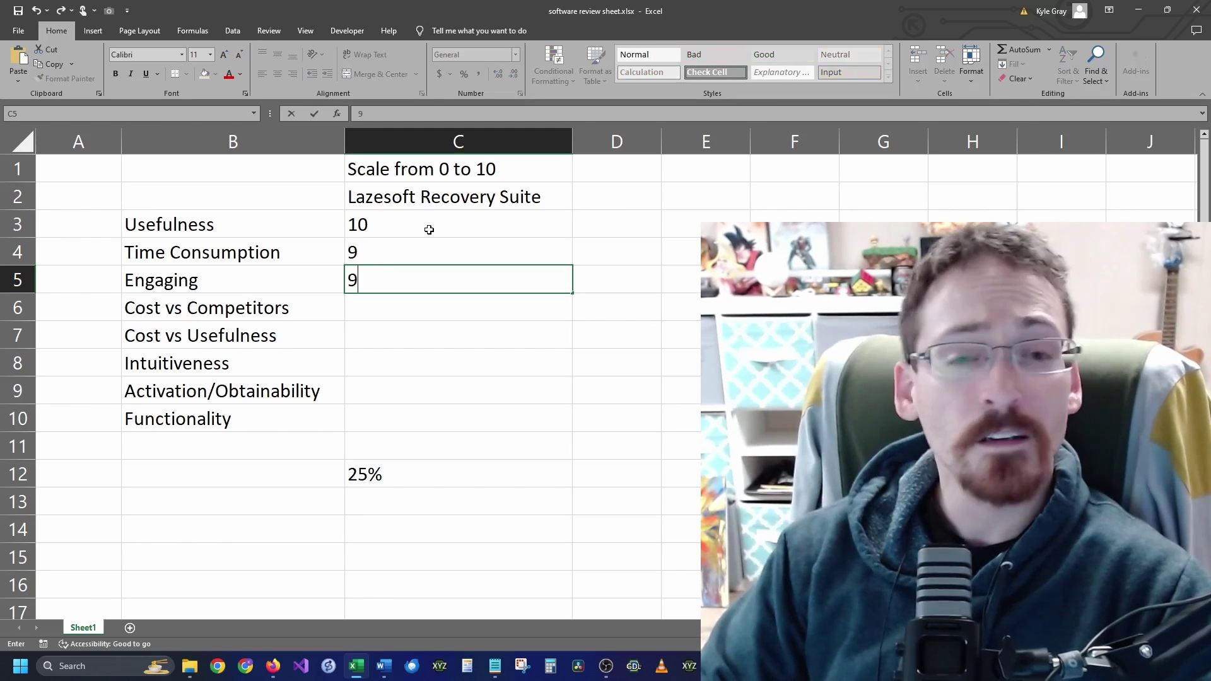
pyautogui.press('Return')
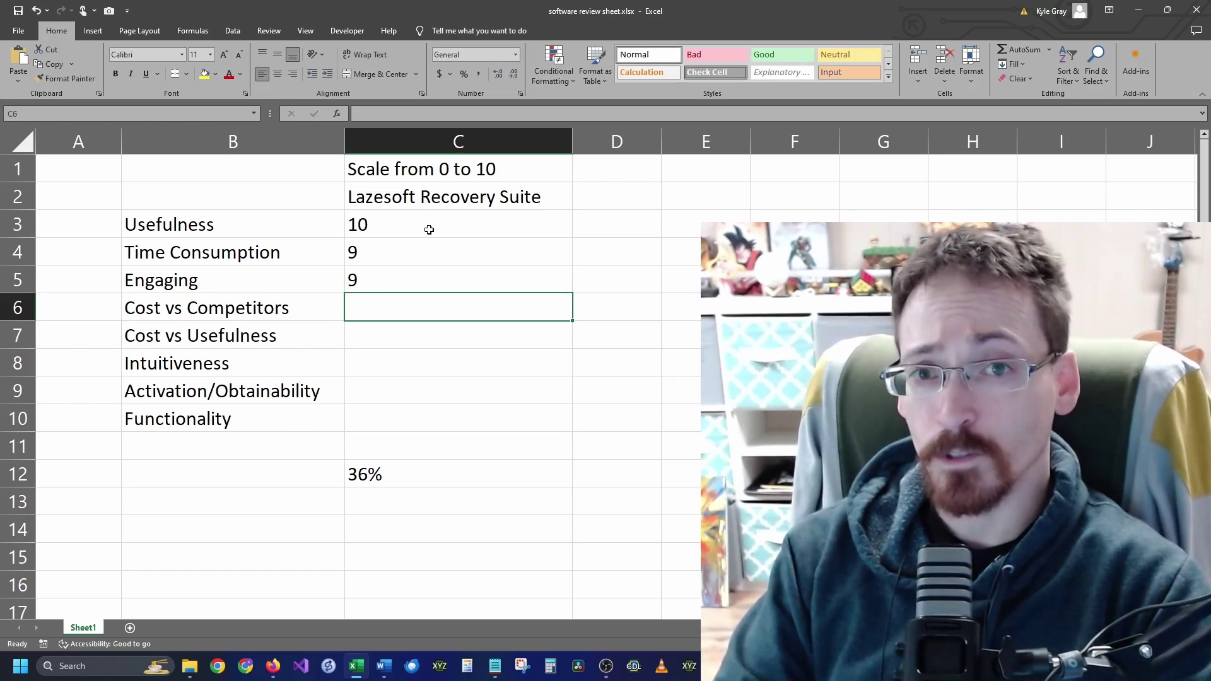
# Step: Enter 10 for Cost vs Competitors and Cost vs Usefulness, then type 8 for Intuitiveness
pyautogui.write('1')
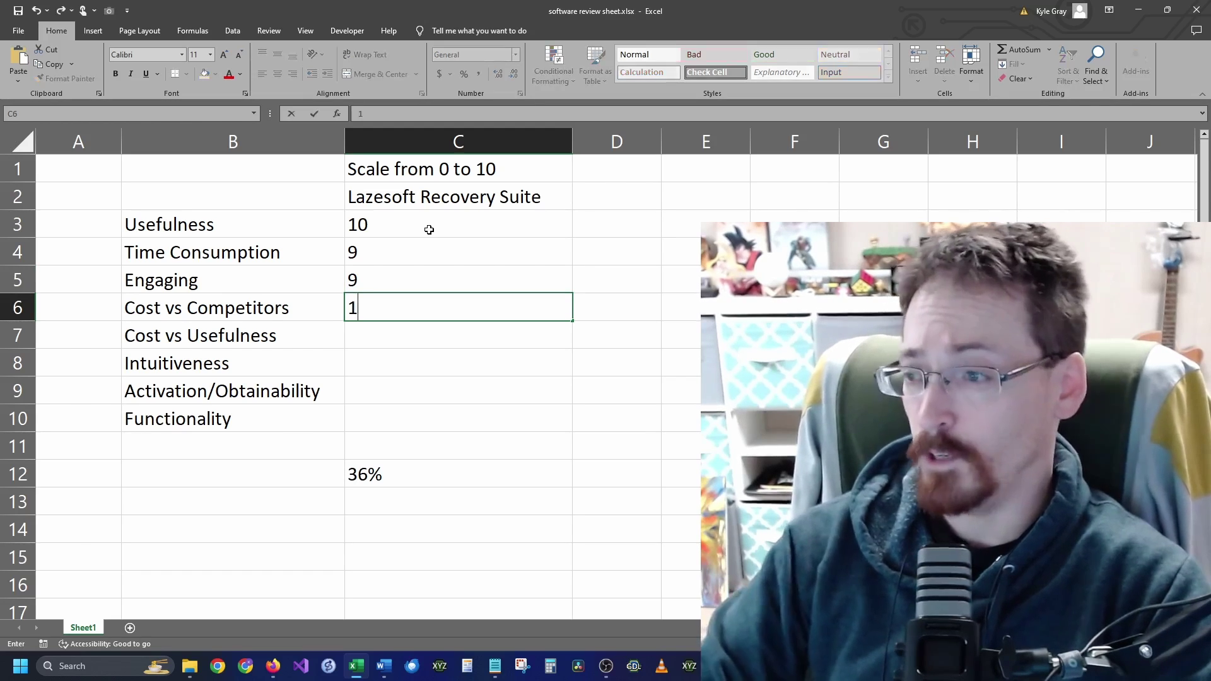
pyautogui.write('0')
pyautogui.press('Return')
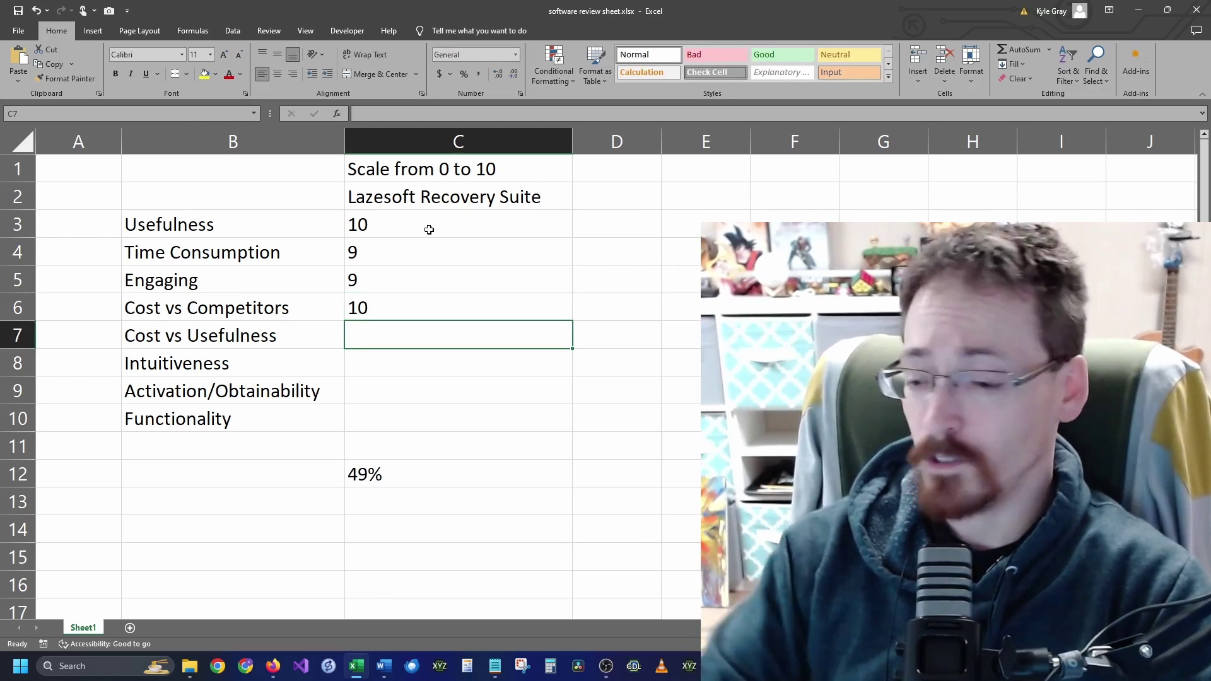
pyautogui.write('10')
pyautogui.press('Return')
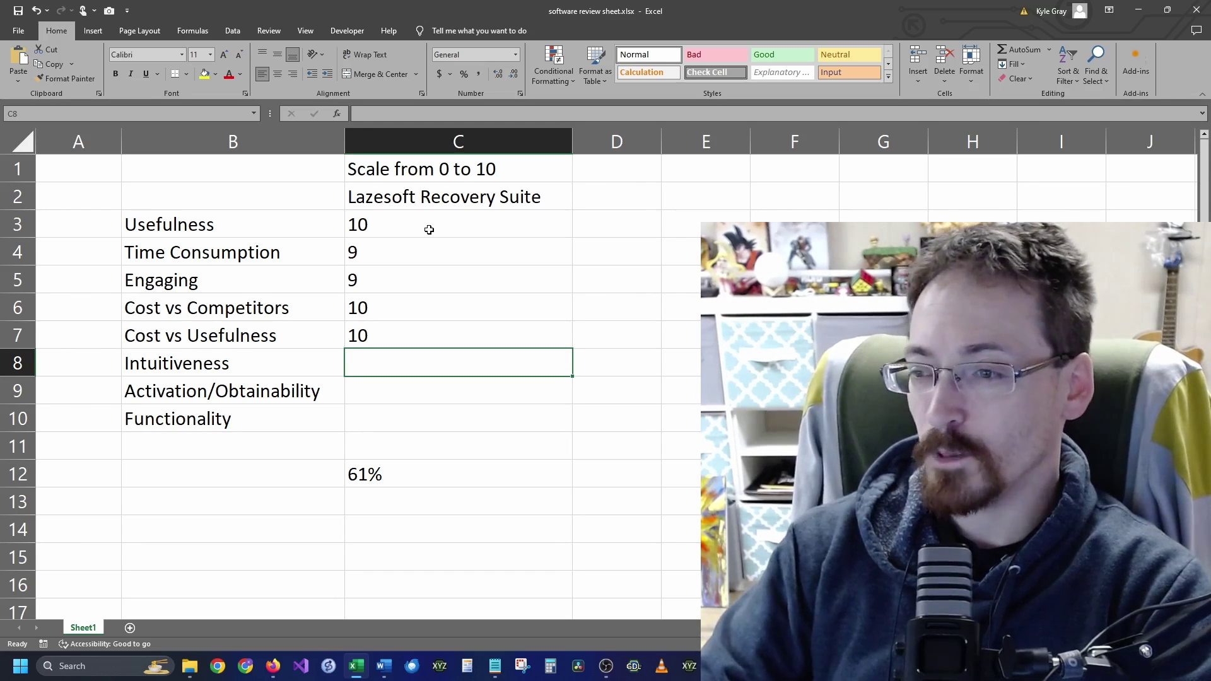
pyautogui.write('8')
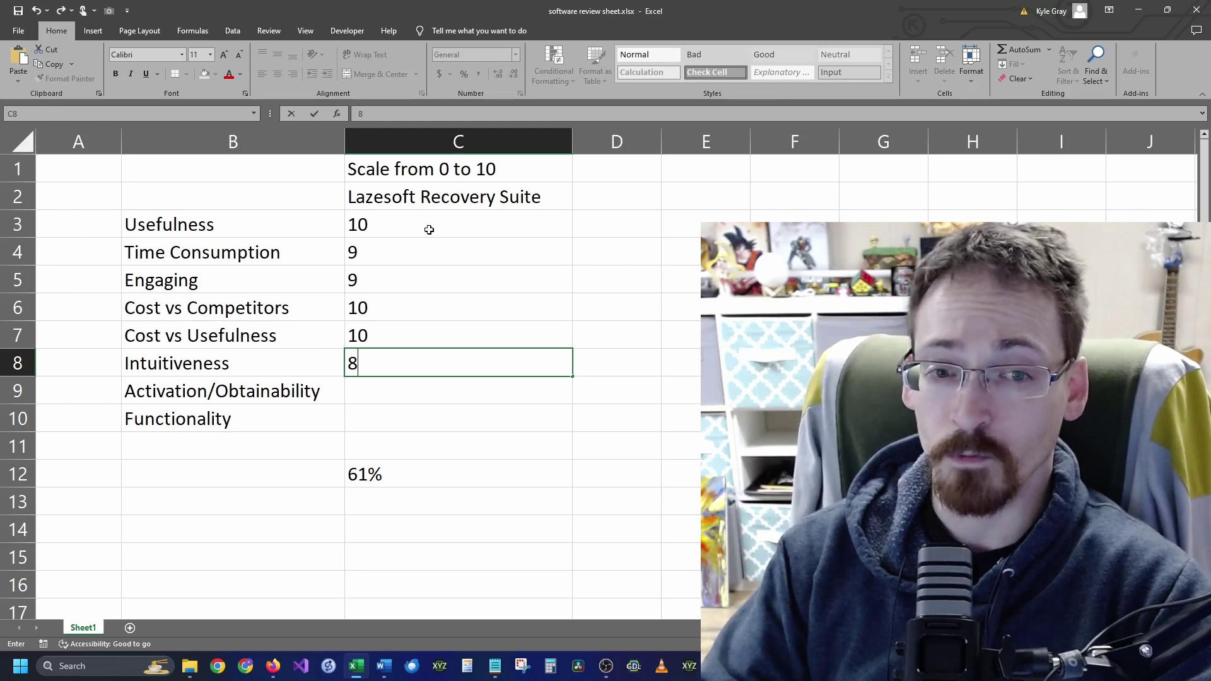
# Step: Commit Intuitiveness at 8 and enter 10 for Activation/Obtainability in C9
pyautogui.press('Return')
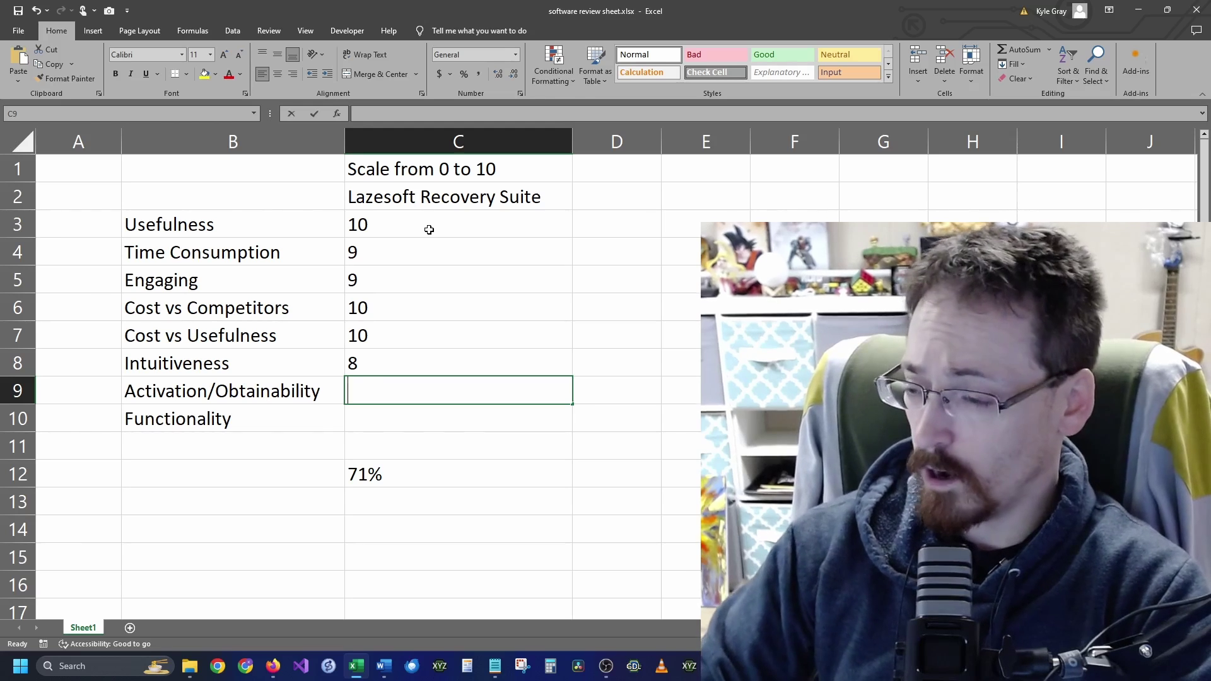
pyautogui.write('10')
pyautogui.press('Return')
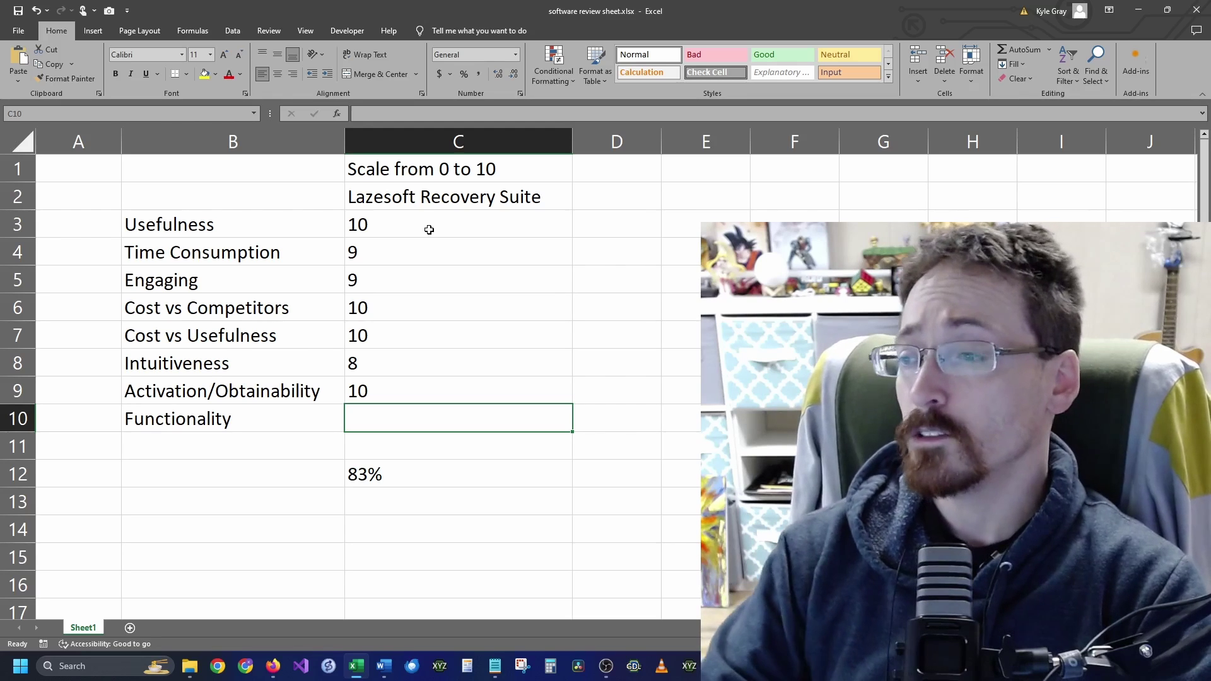
# Step: Enter 9 for Functionality in C10, completing all eight ratings at 94%
pyautogui.write('9')
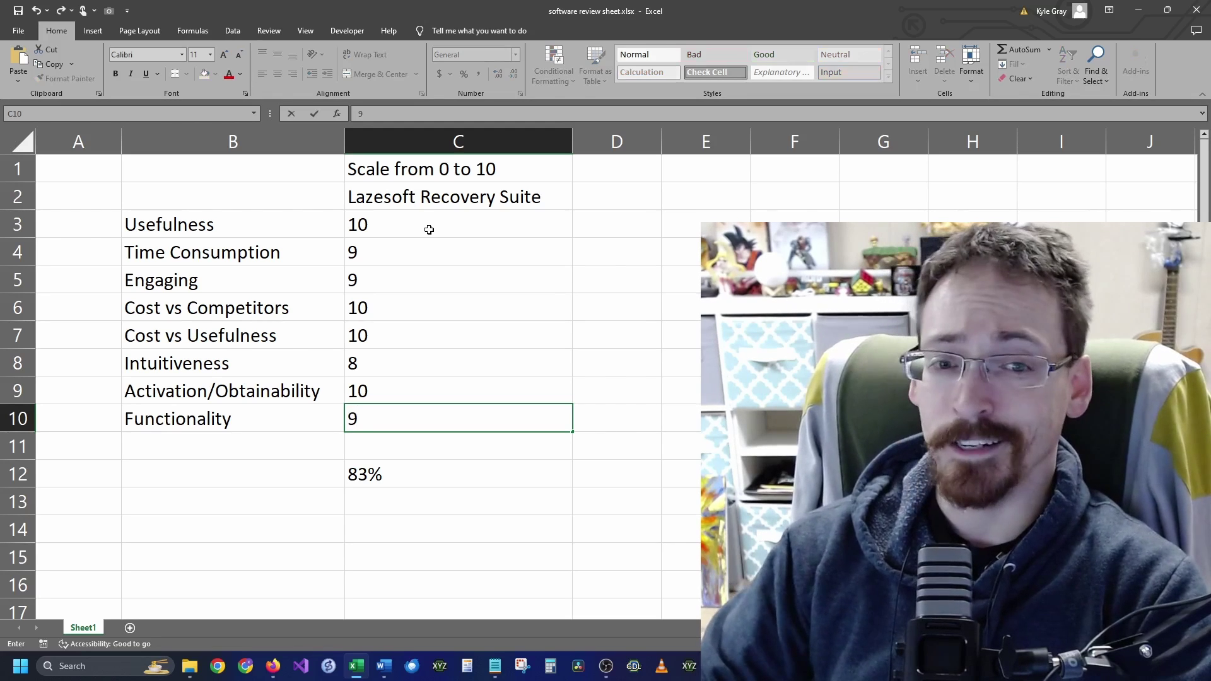
pyautogui.press('Return')
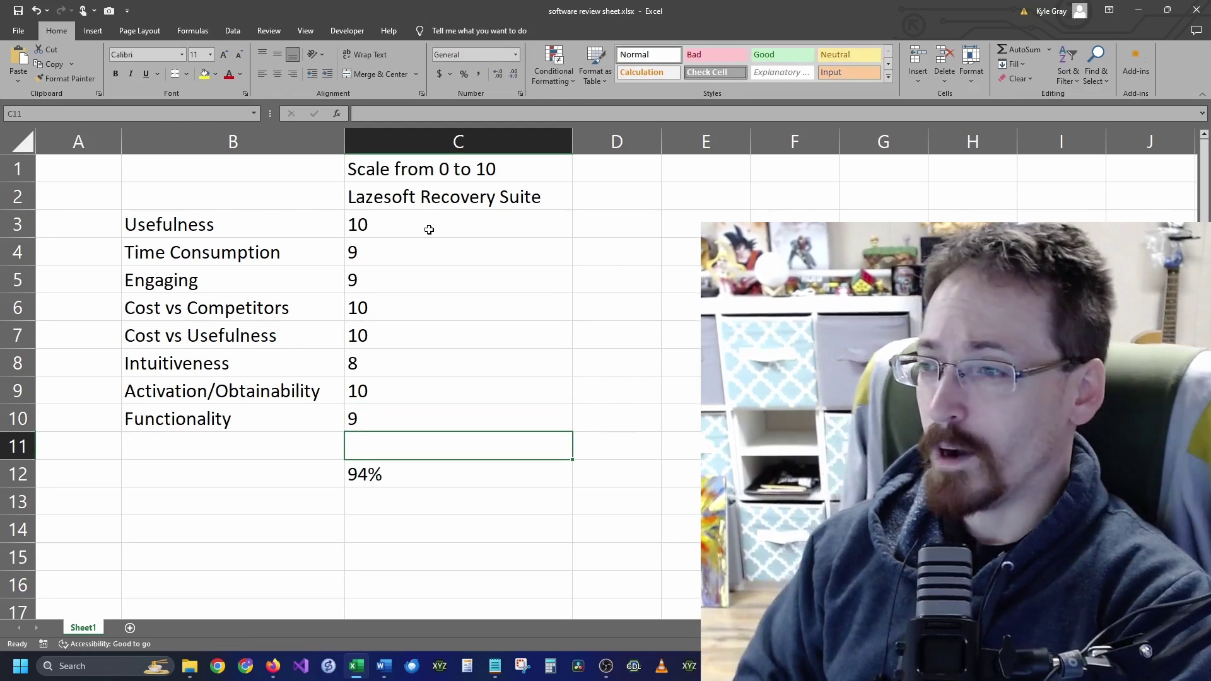